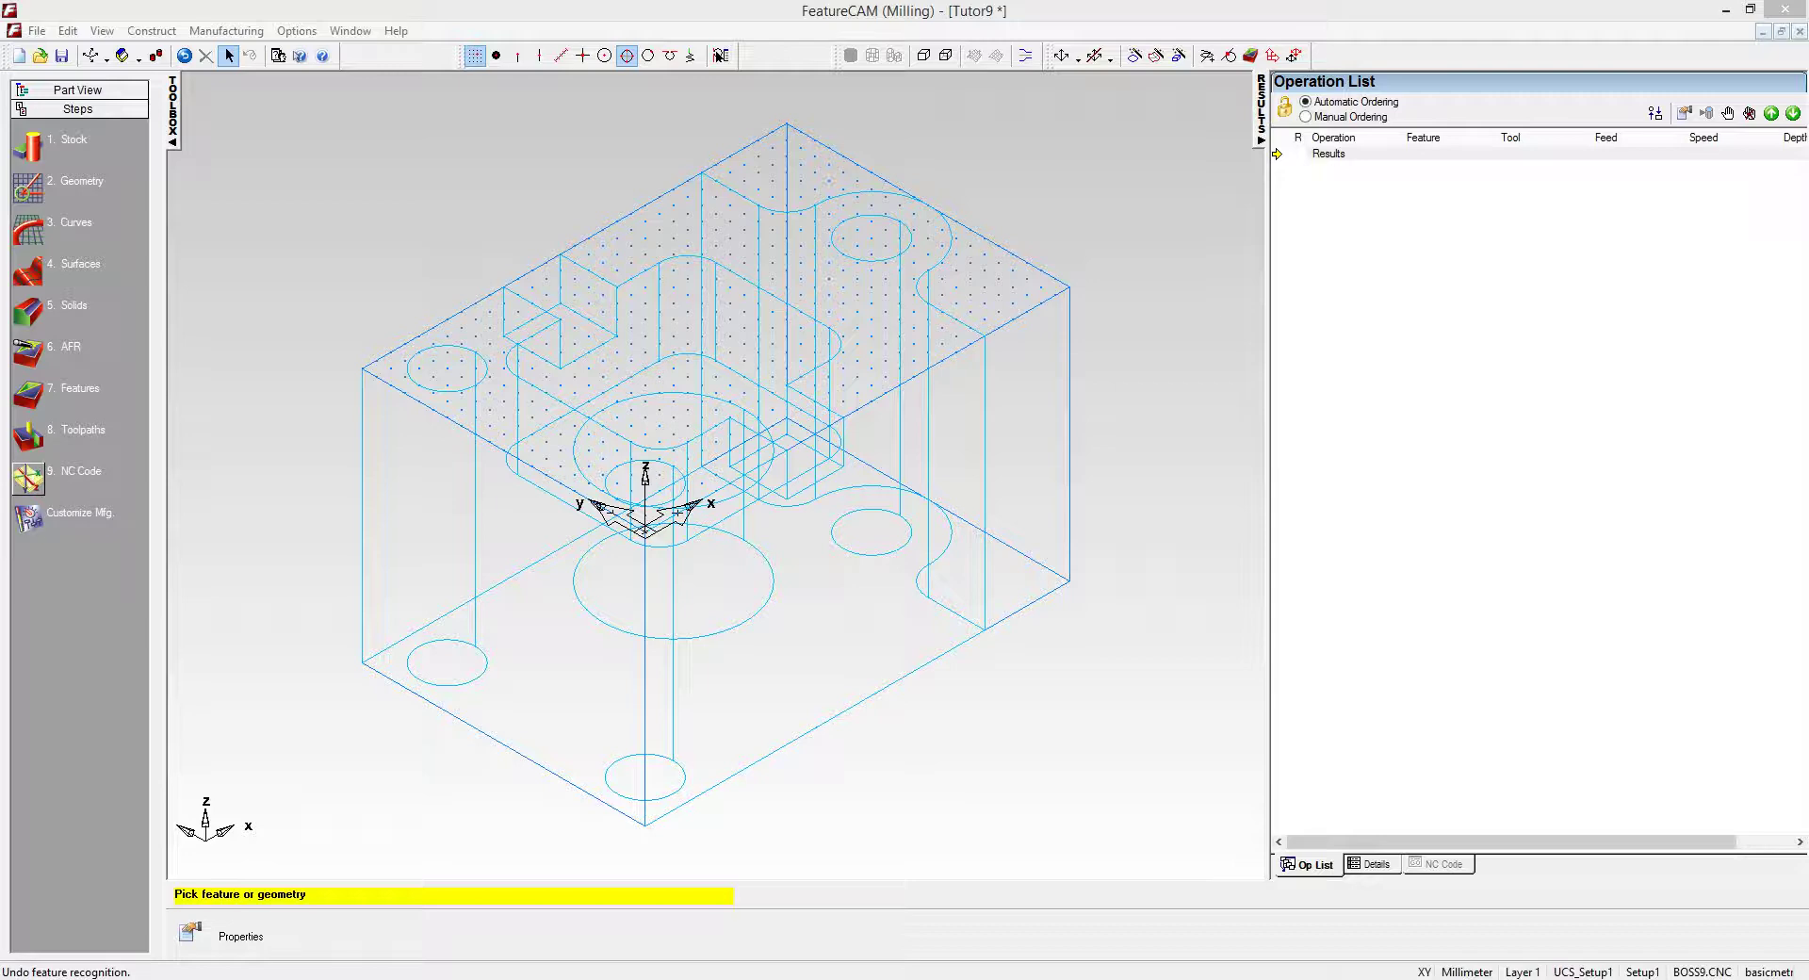
Start a new Hole feature using multiple-hole recognition, which detects 10 hole features on the block.
{"action": "left_click", "coordinate": [28, 394]}
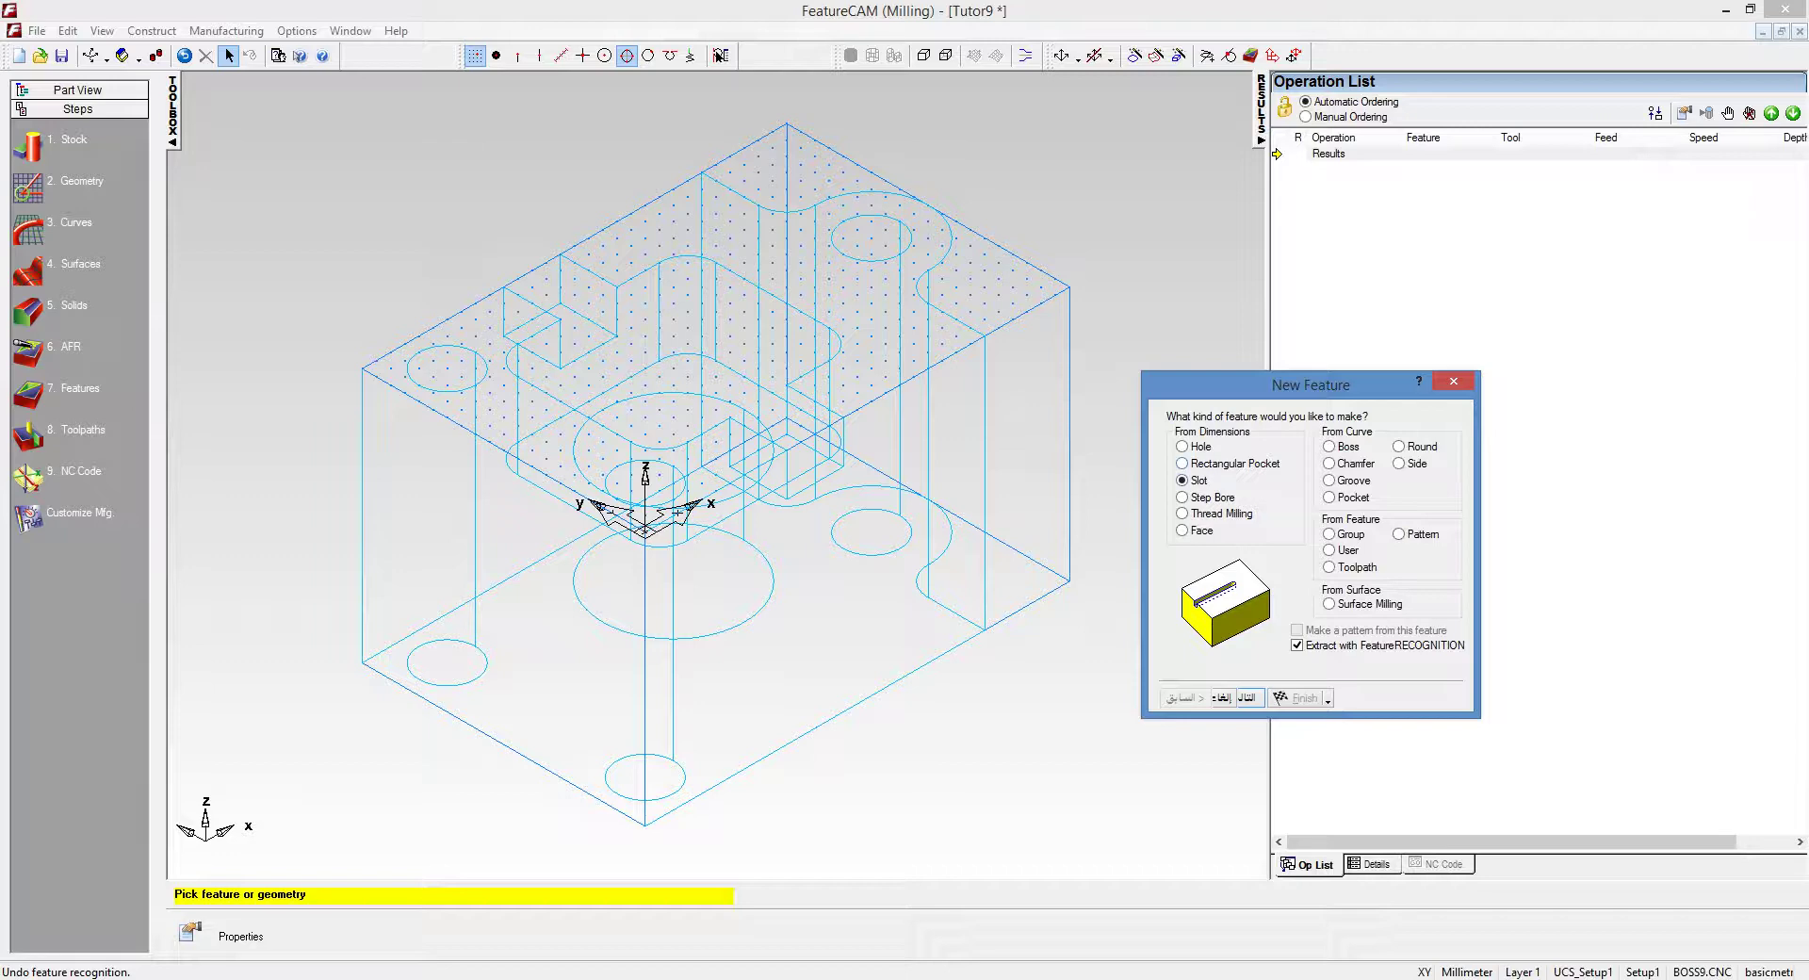
{"action": "left_click", "coordinate": [1182, 445]}
{"action": "left_click", "coordinate": [1247, 697]}
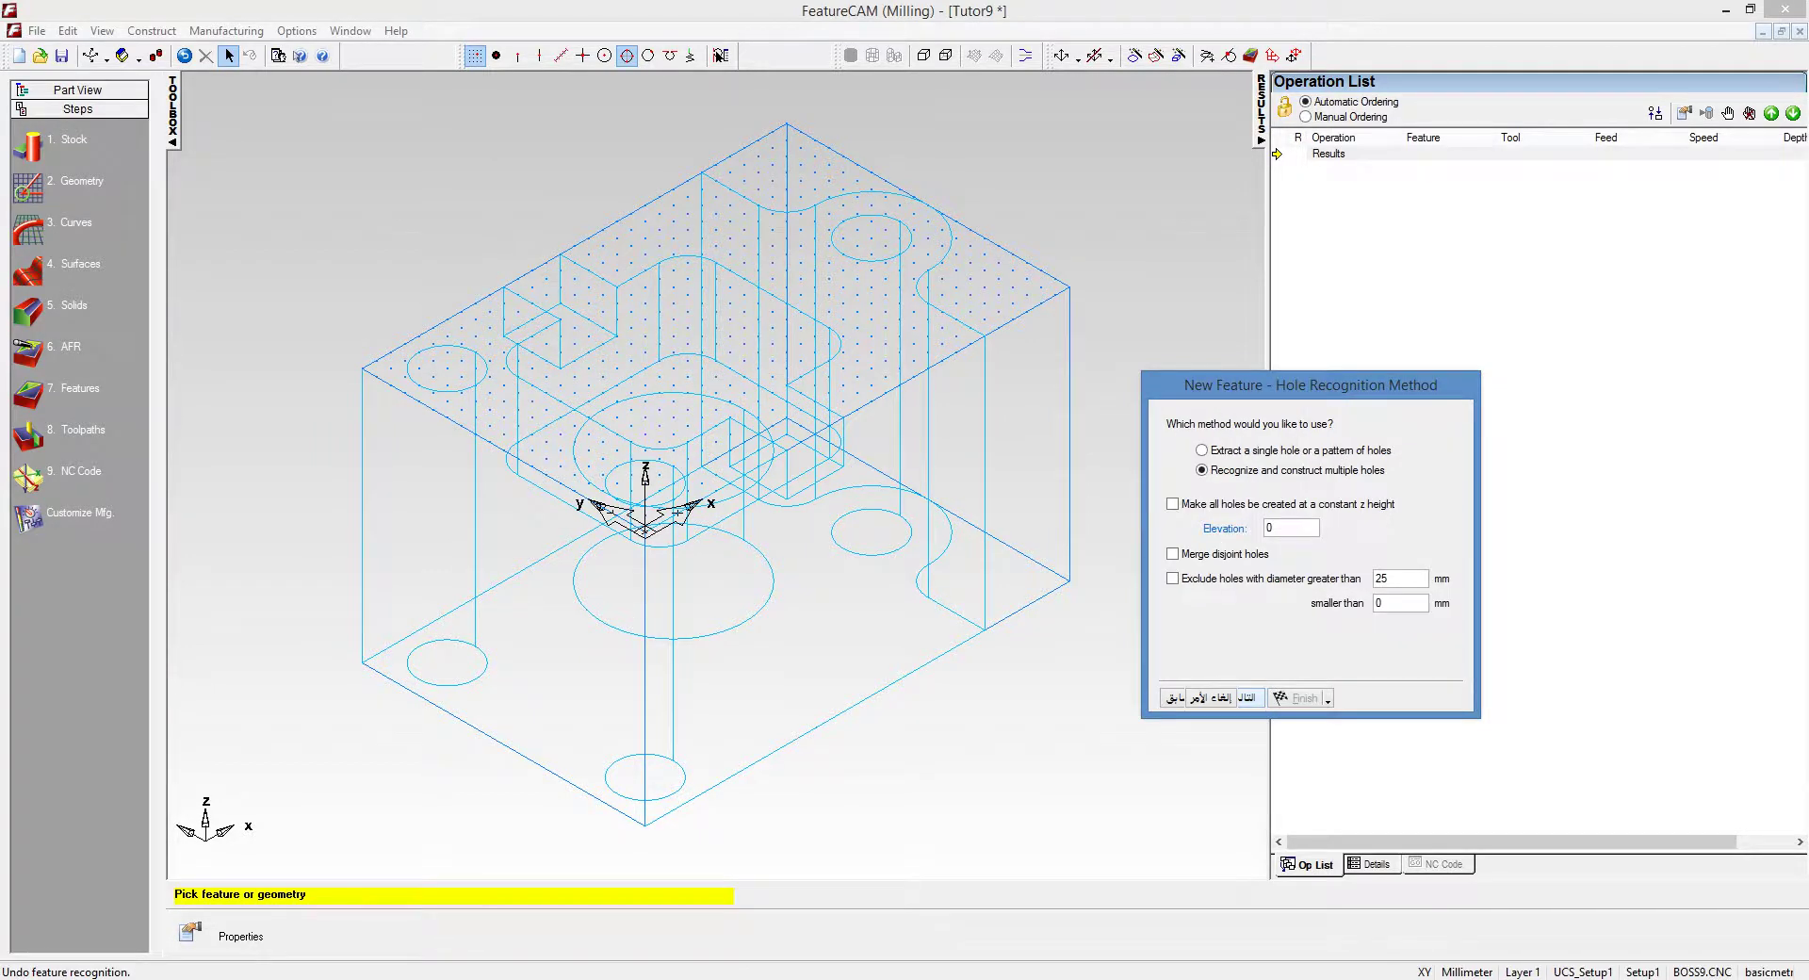
{"action": "left_click", "coordinate": [1246, 697]}
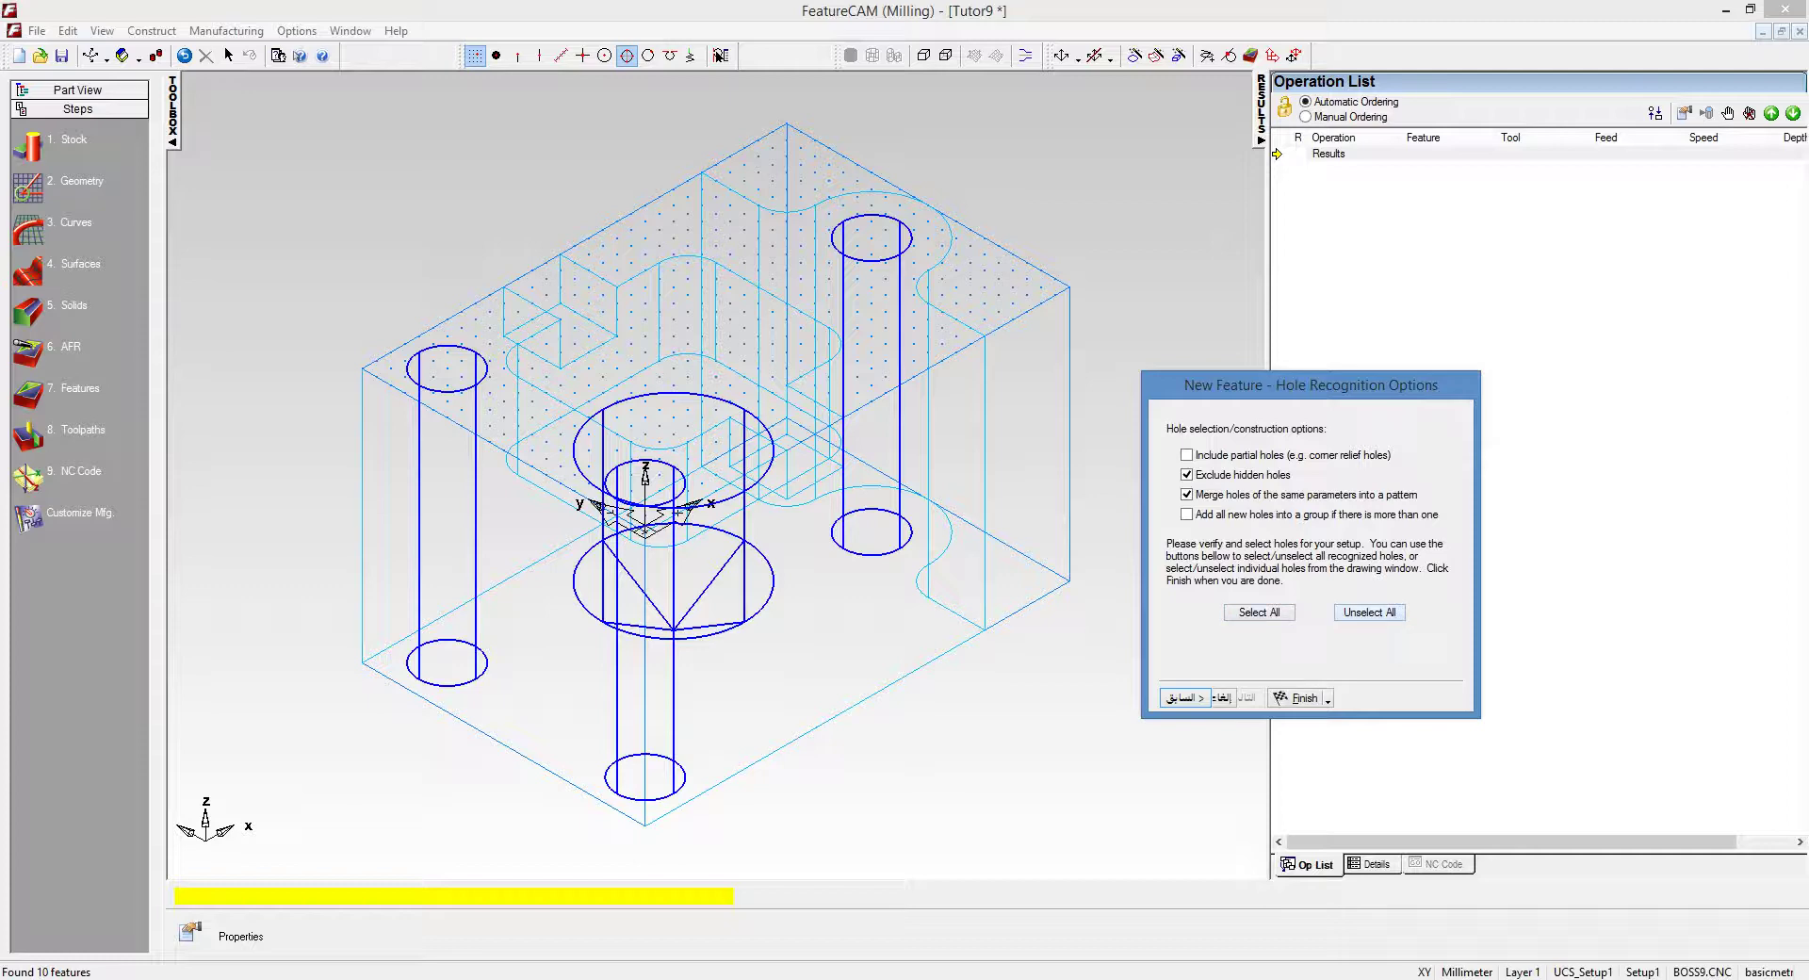
Pick the centre, left and right through-holes to create their spotdrill and drill operations for pattern1.
{"action": "left_click", "coordinate": [618, 660]}
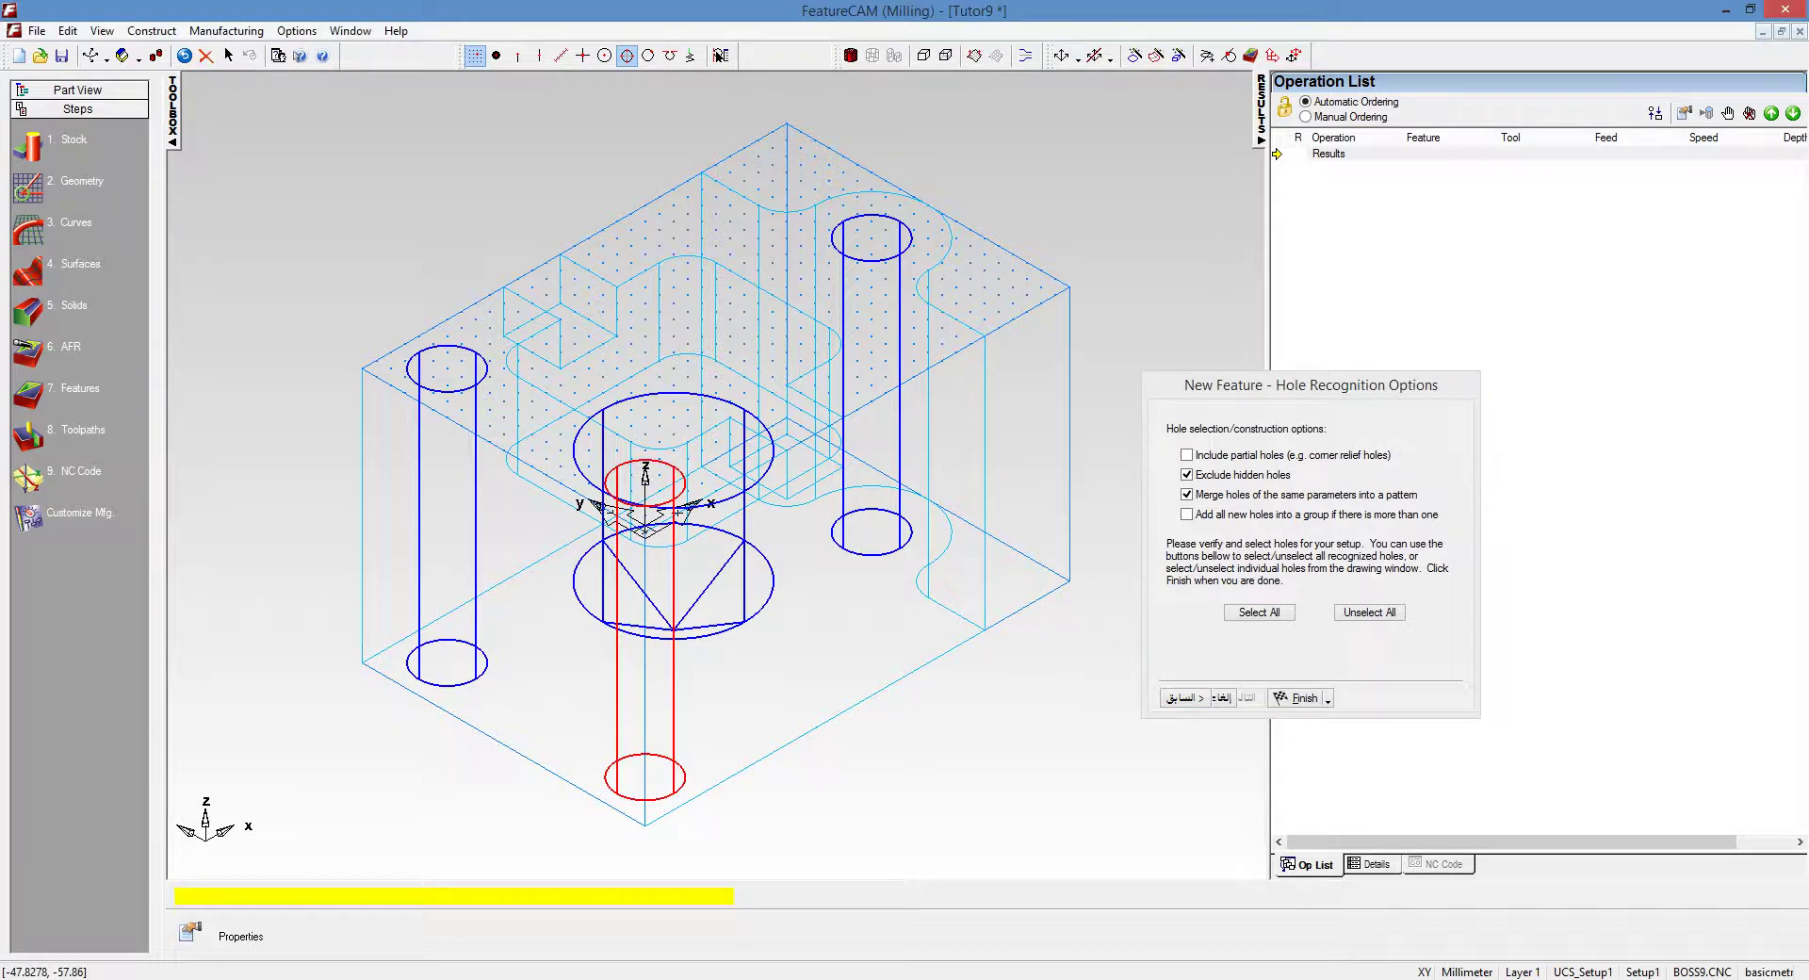
{"action": "left_click", "coordinate": [476, 508]}
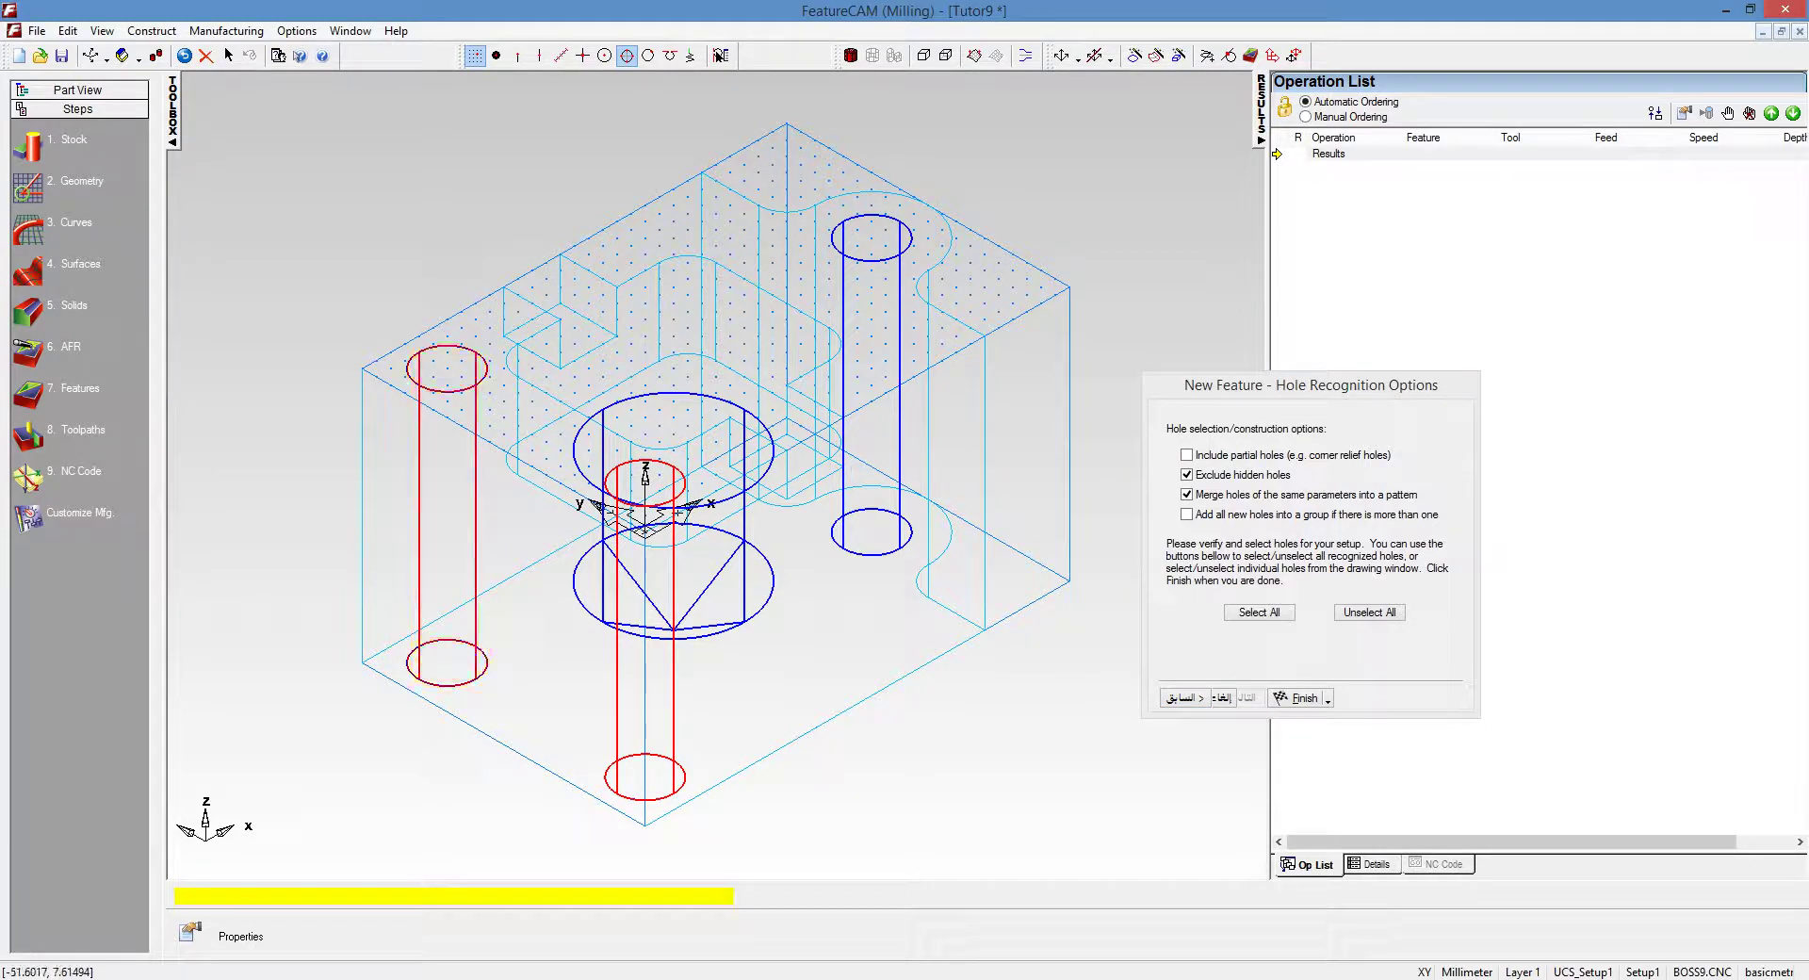
{"action": "left_click", "coordinate": [843, 377]}
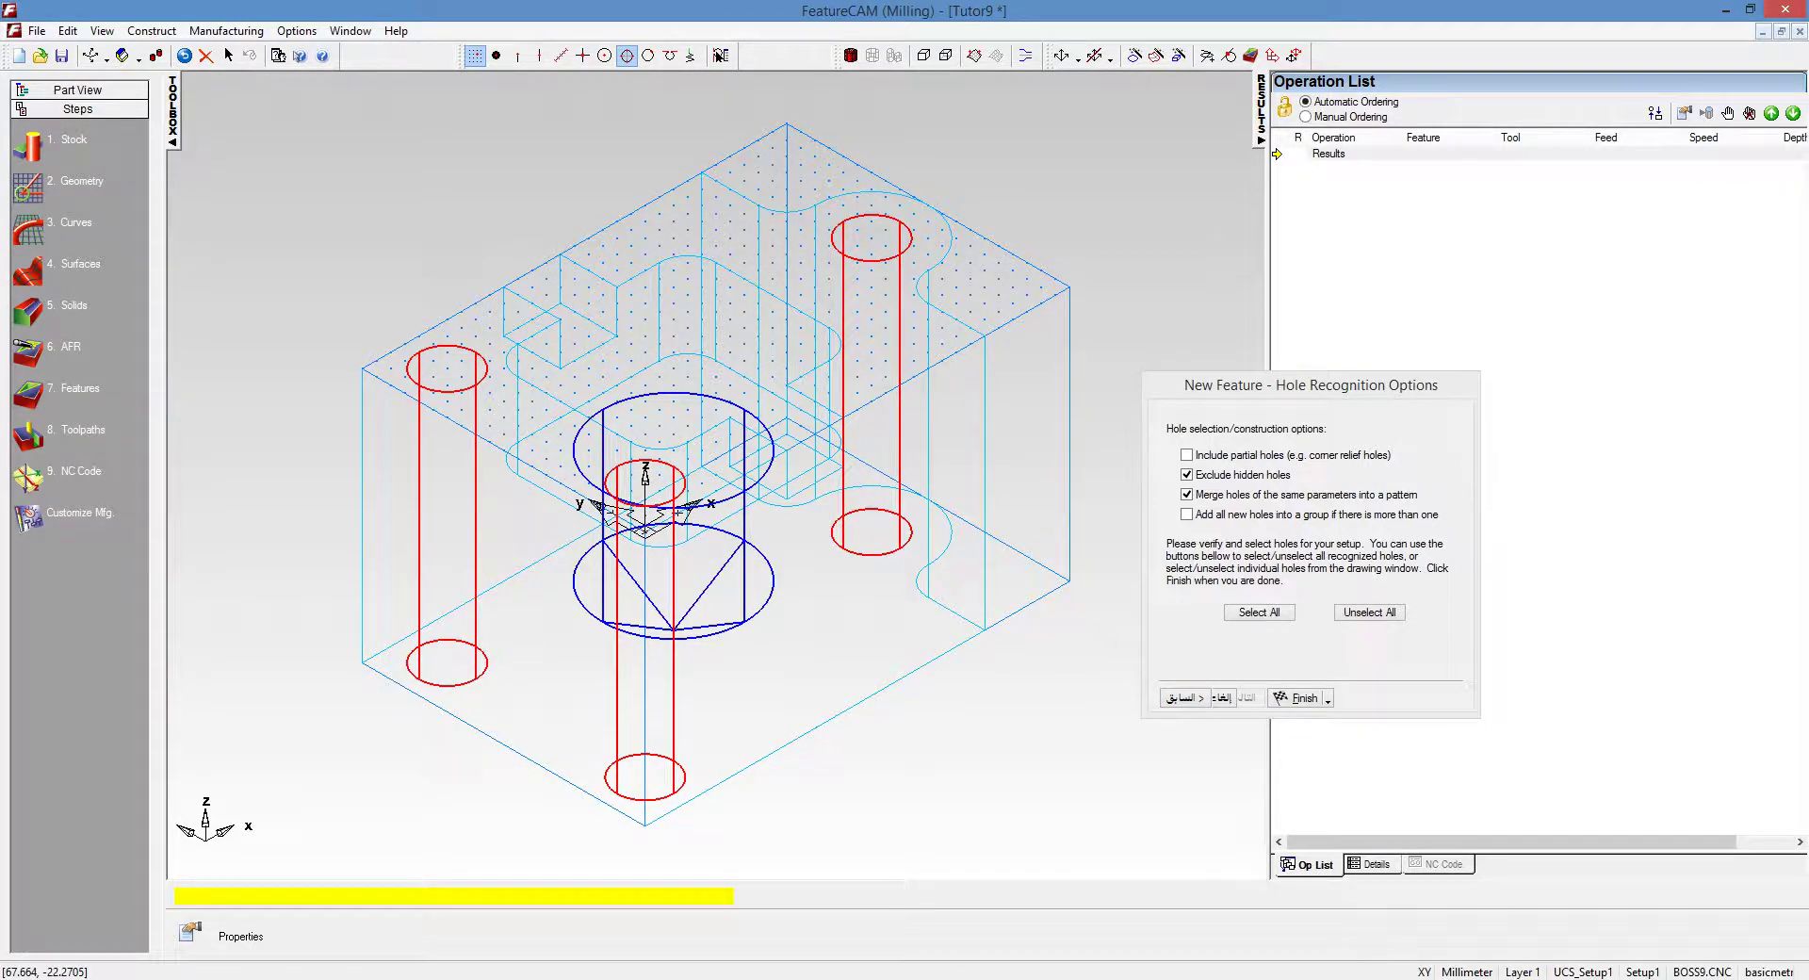
{"action": "left_click", "coordinate": [1301, 697]}
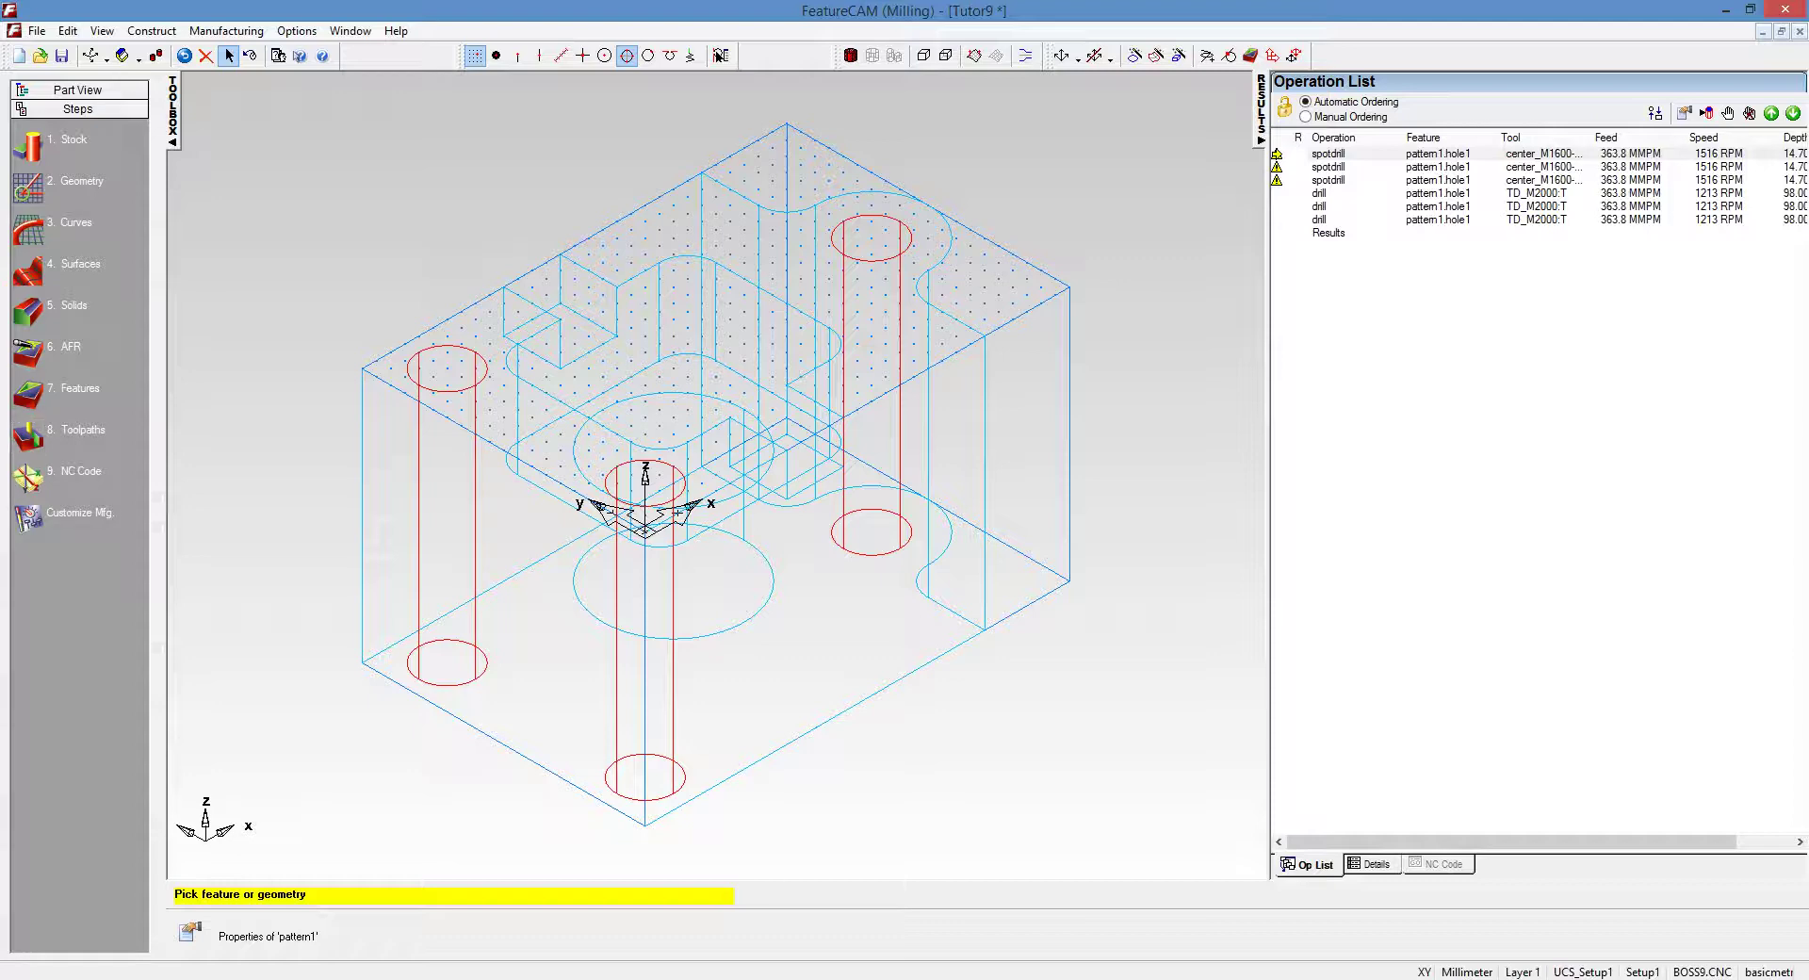
{"action": "left_click", "coordinate": [718, 55]}
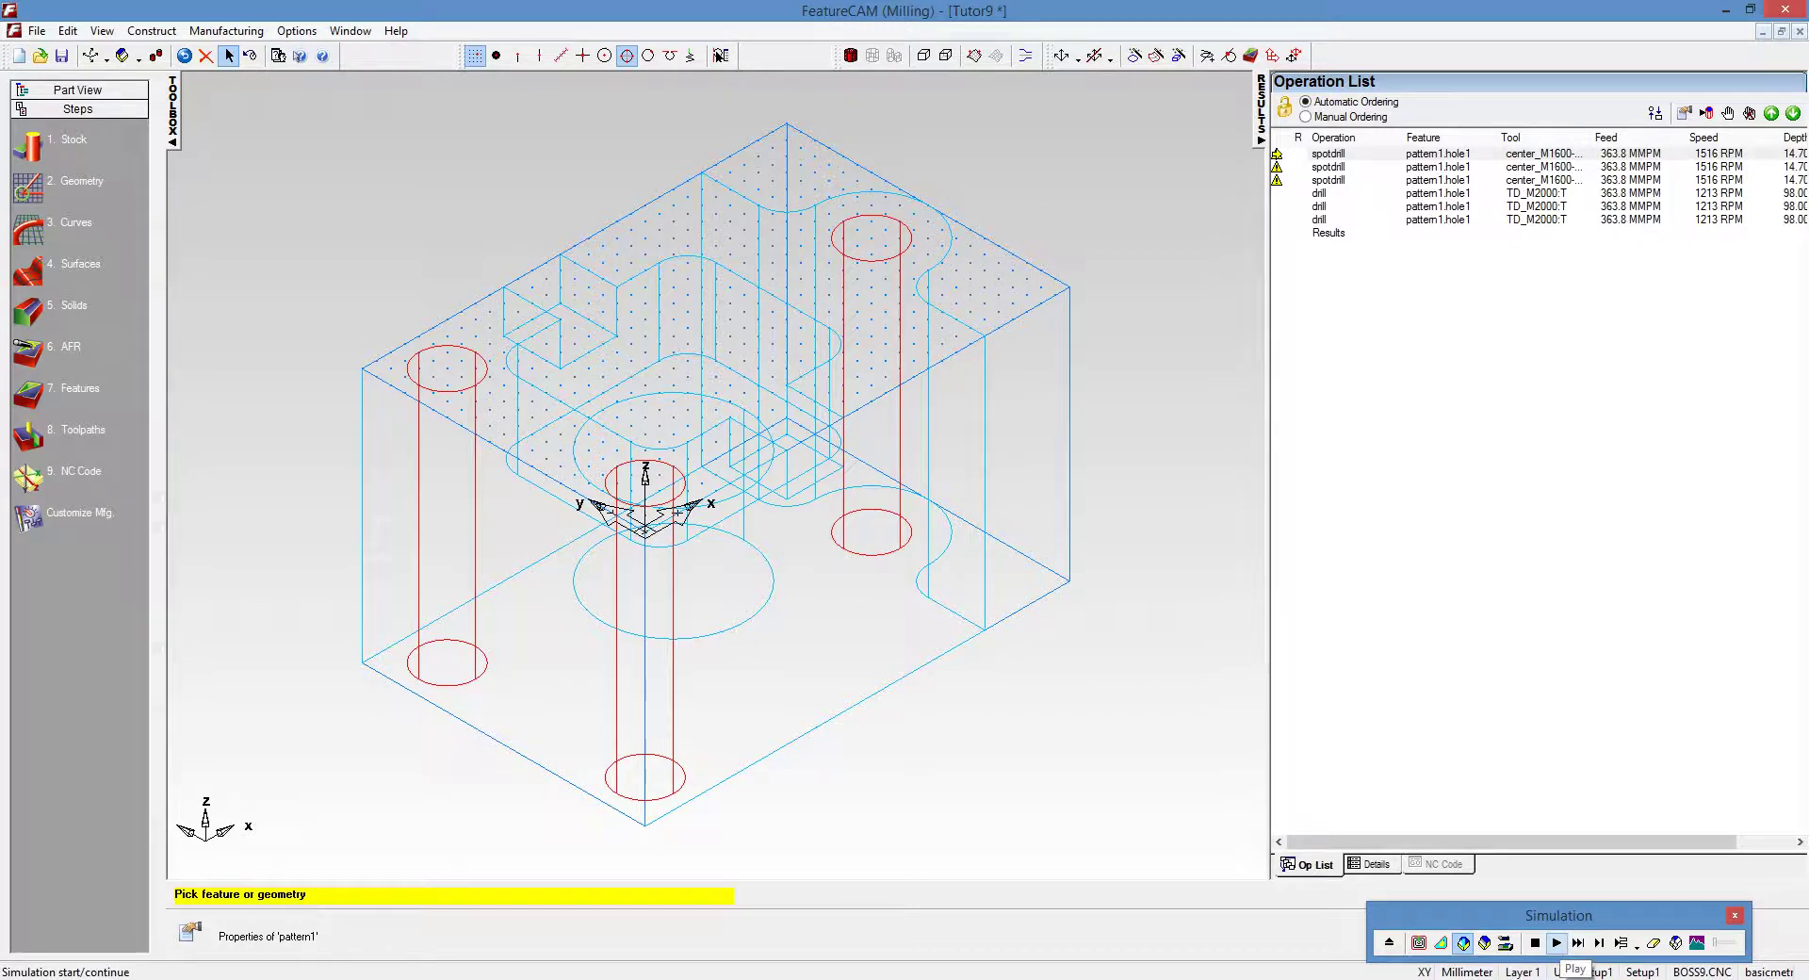
Simulate drilling the three holes, then check the spot drill operation's details and tool warnings.
{"action": "left_click", "coordinate": [1557, 944]}
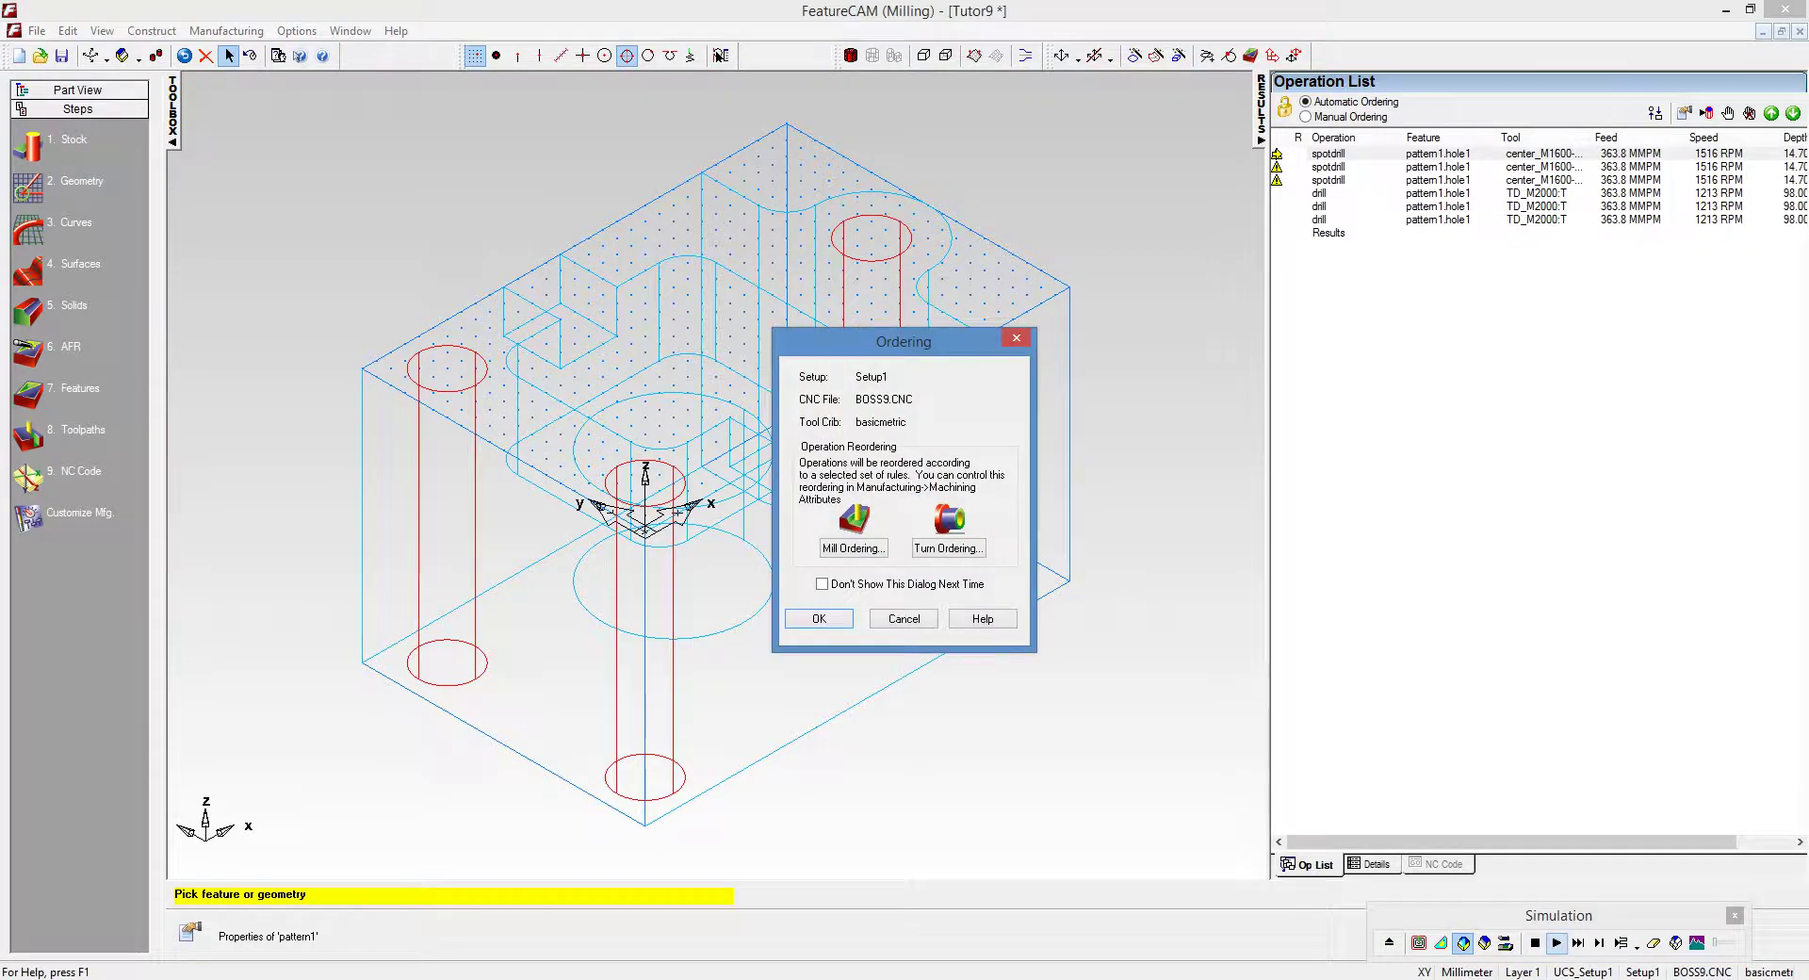
{"action": "key", "text": "Return"}
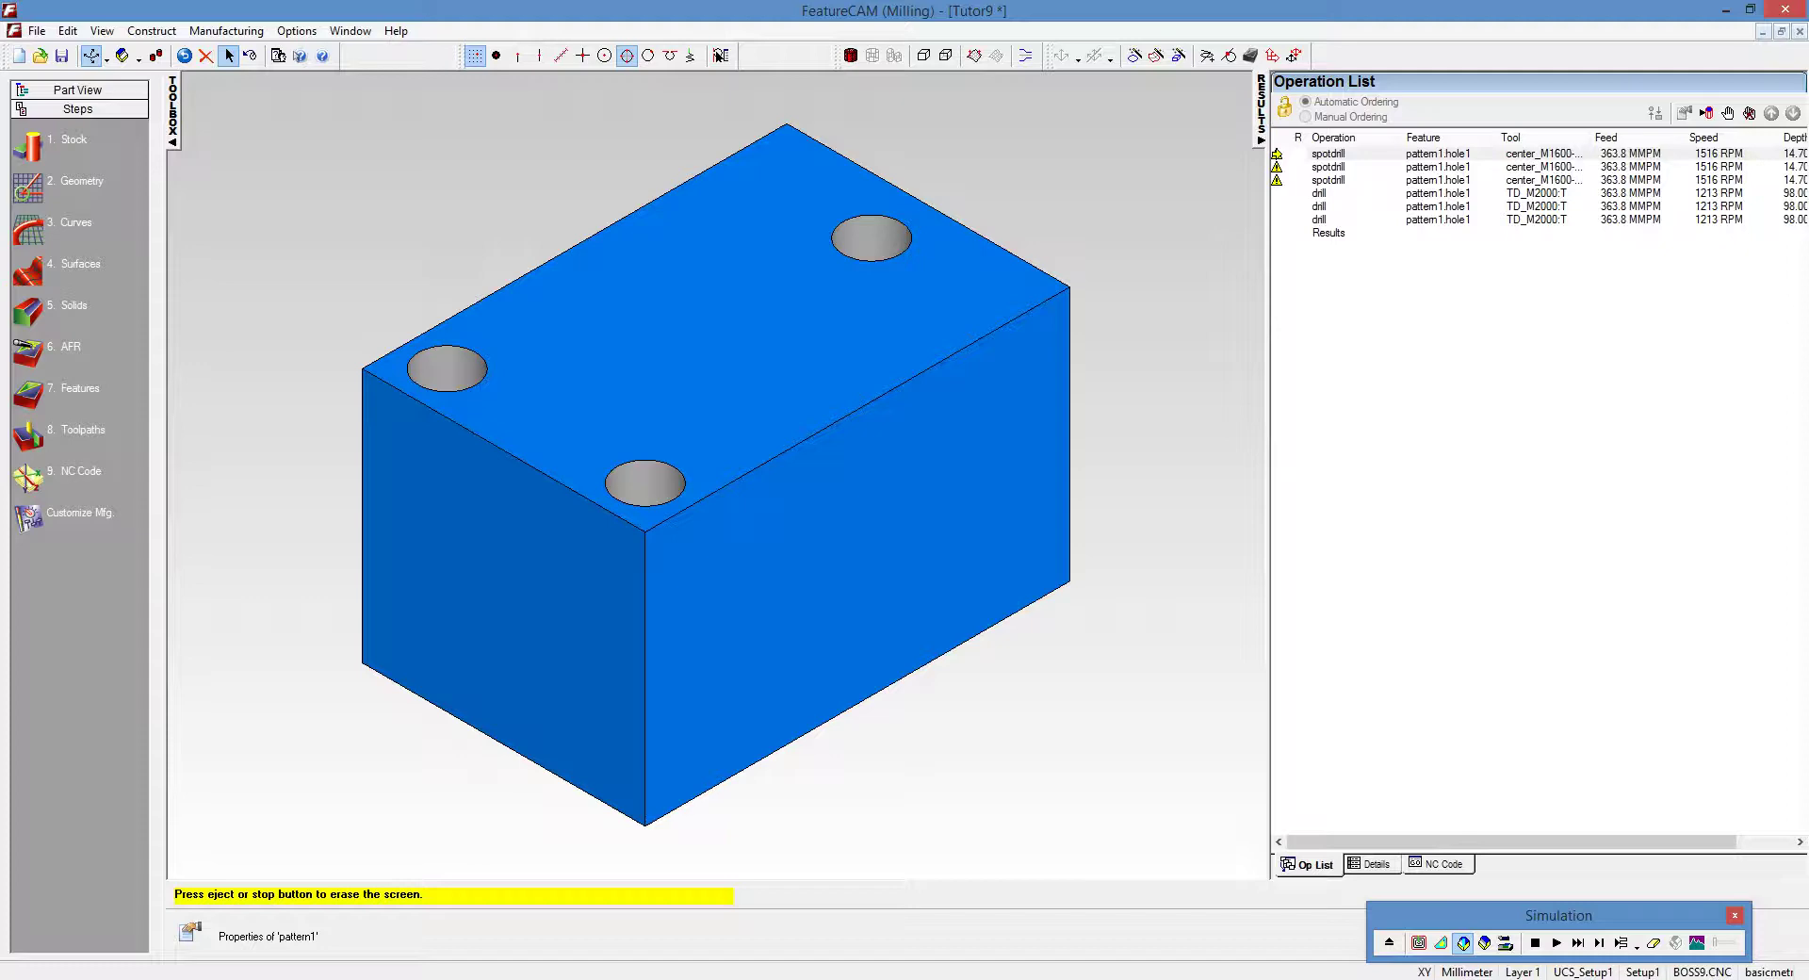
{"action": "double_click", "coordinate": [1277, 154]}
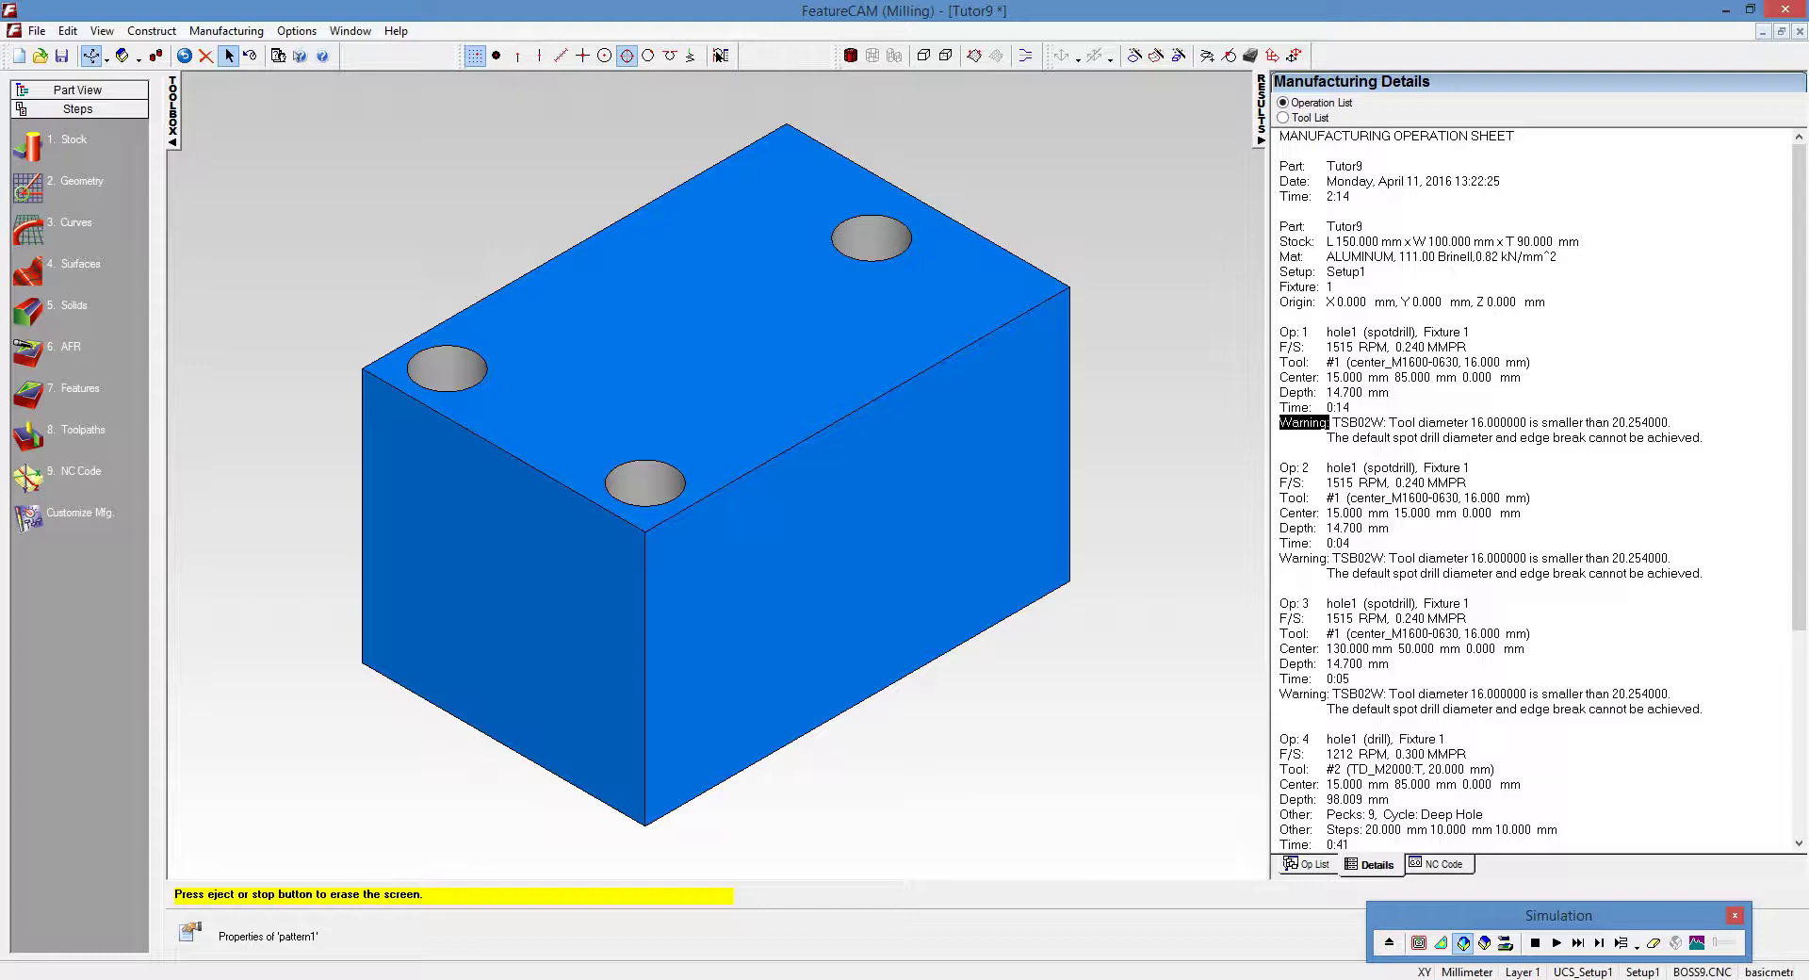
{"action": "left_click", "coordinate": [1307, 864]}
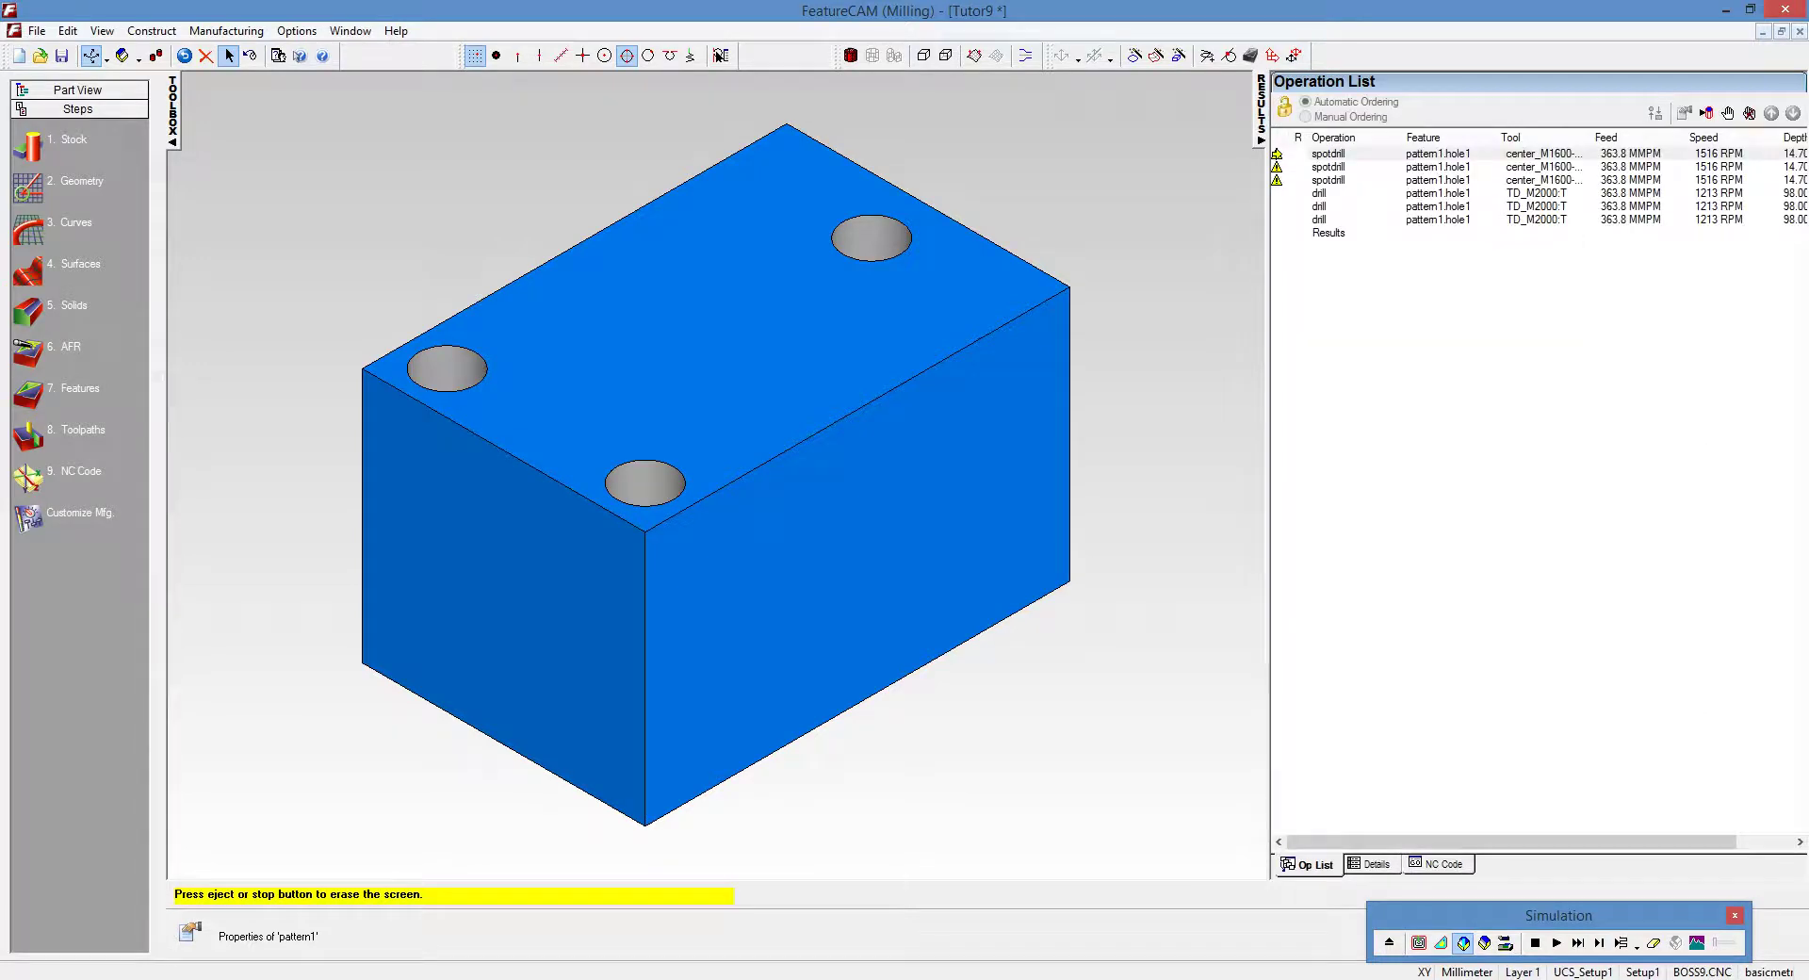
Switch pattern1's spot drilling to the 5 mm center_M1250 tool.
{"action": "double_click", "coordinate": [1329, 153]}
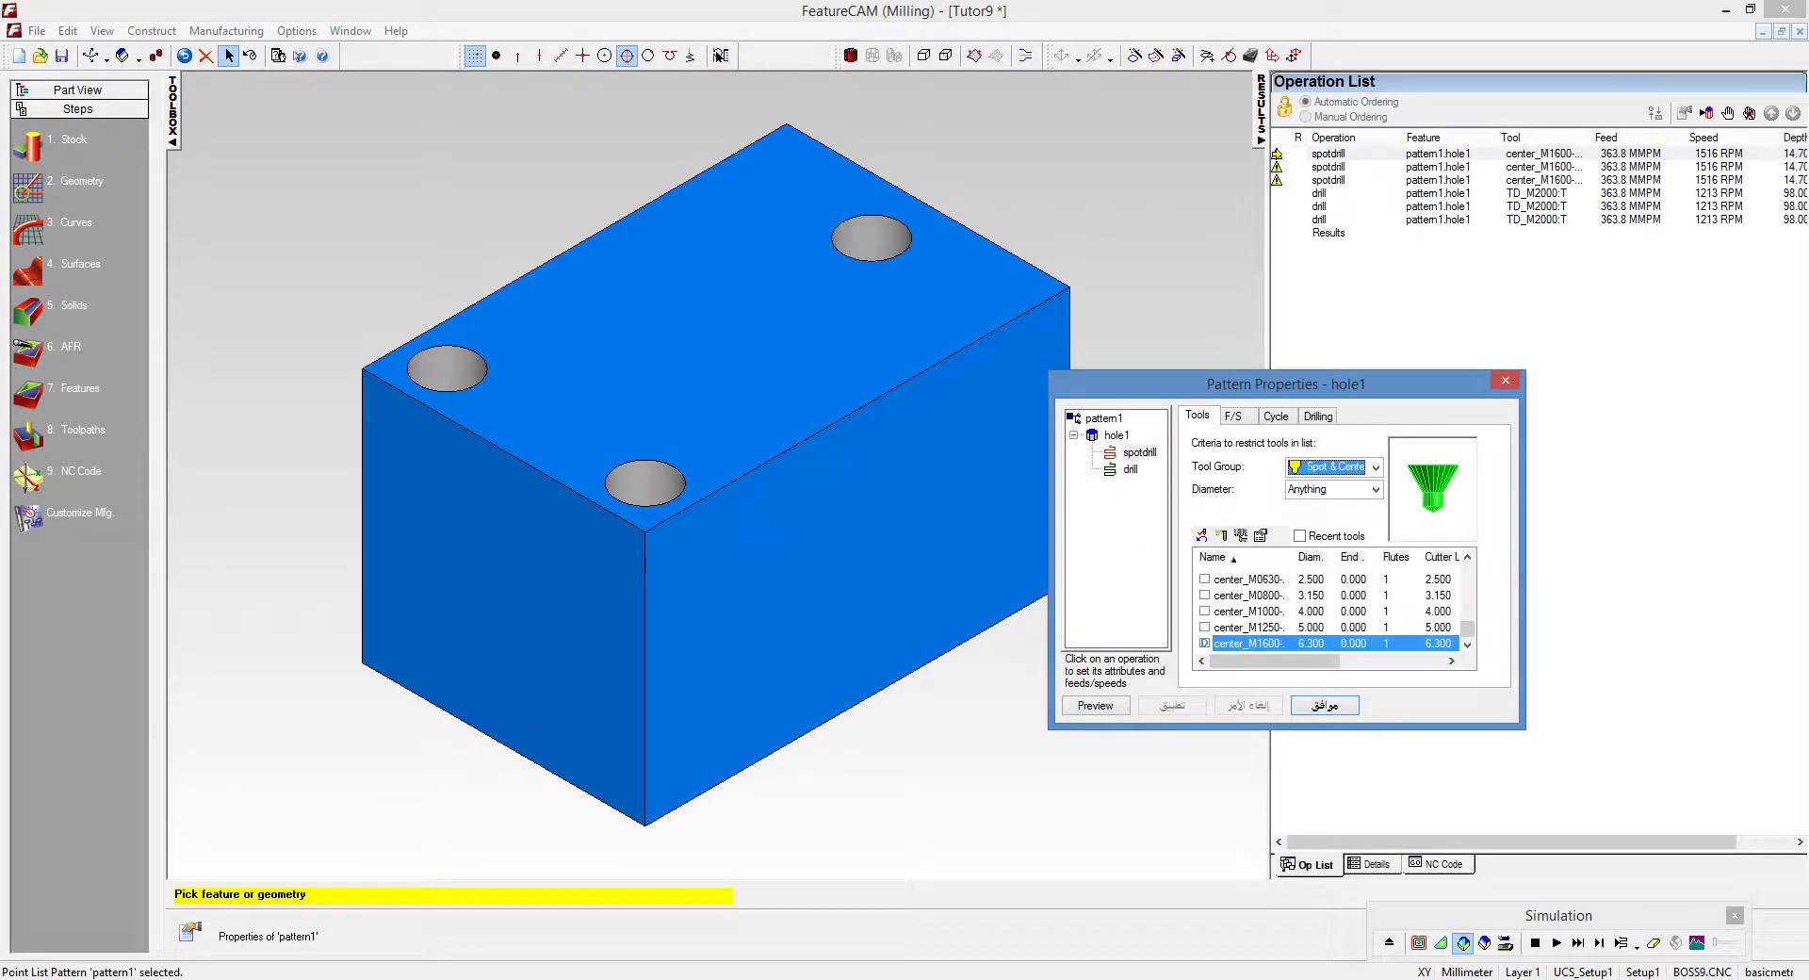
{"action": "left_click", "coordinate": [1249, 627]}
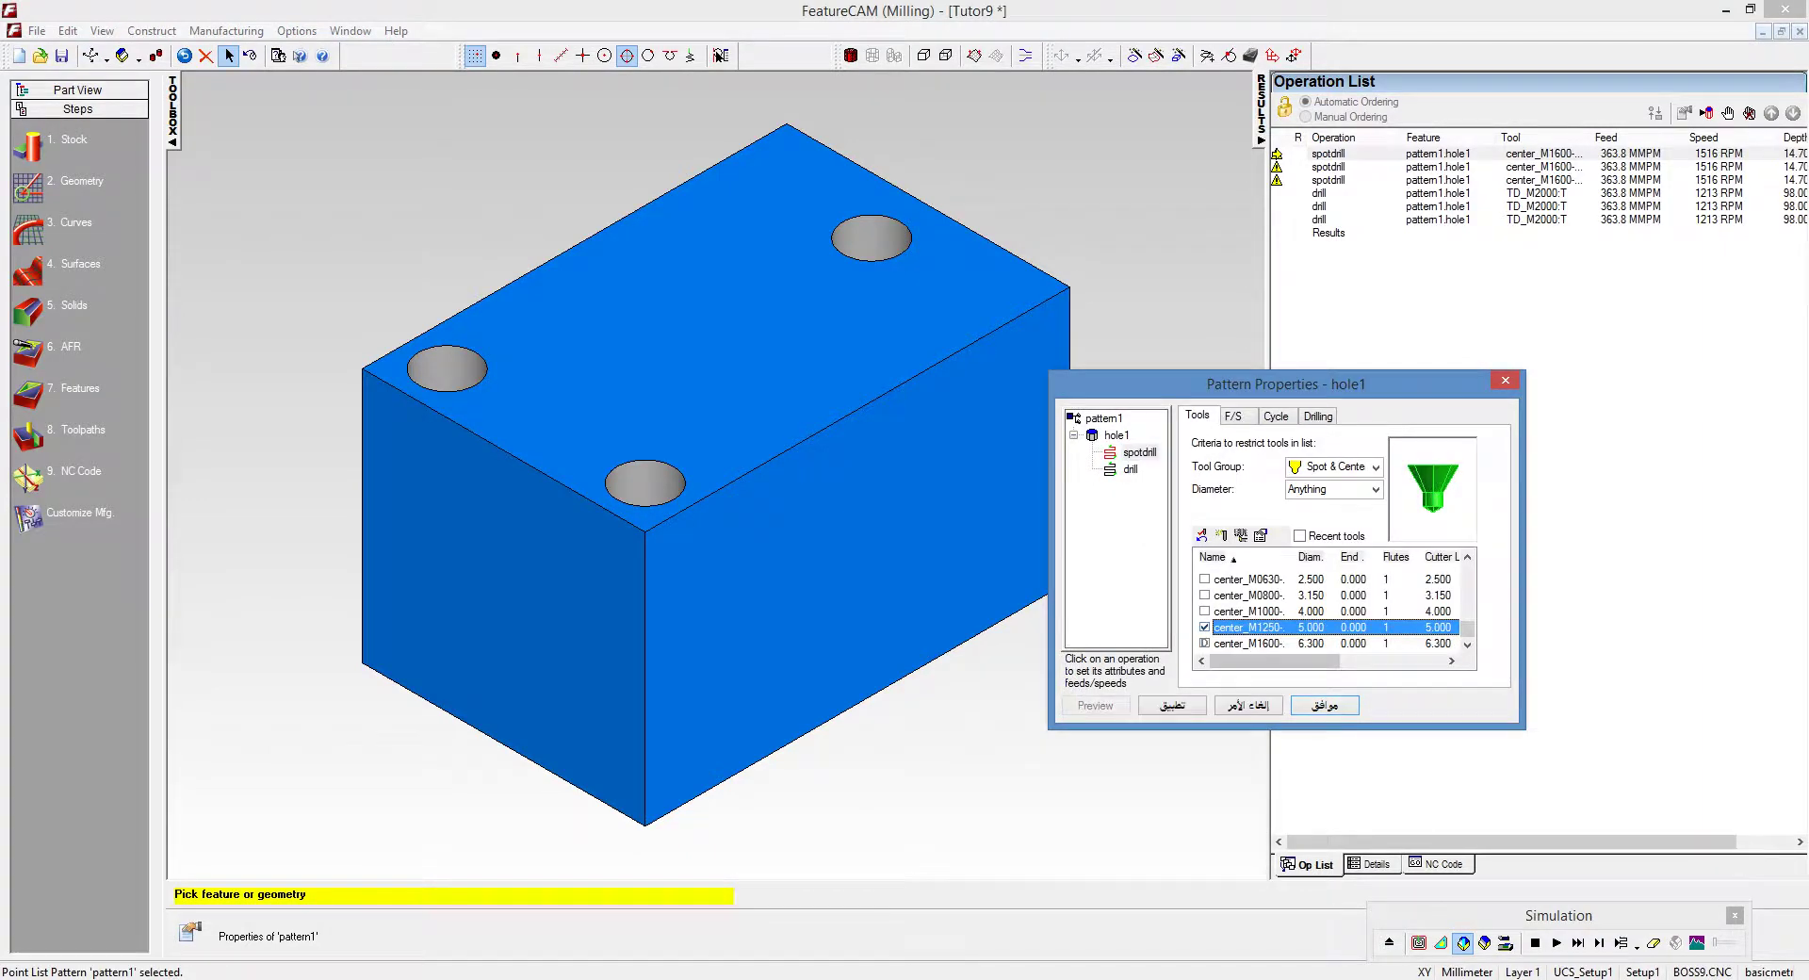
{"action": "left_click", "coordinate": [1325, 705]}
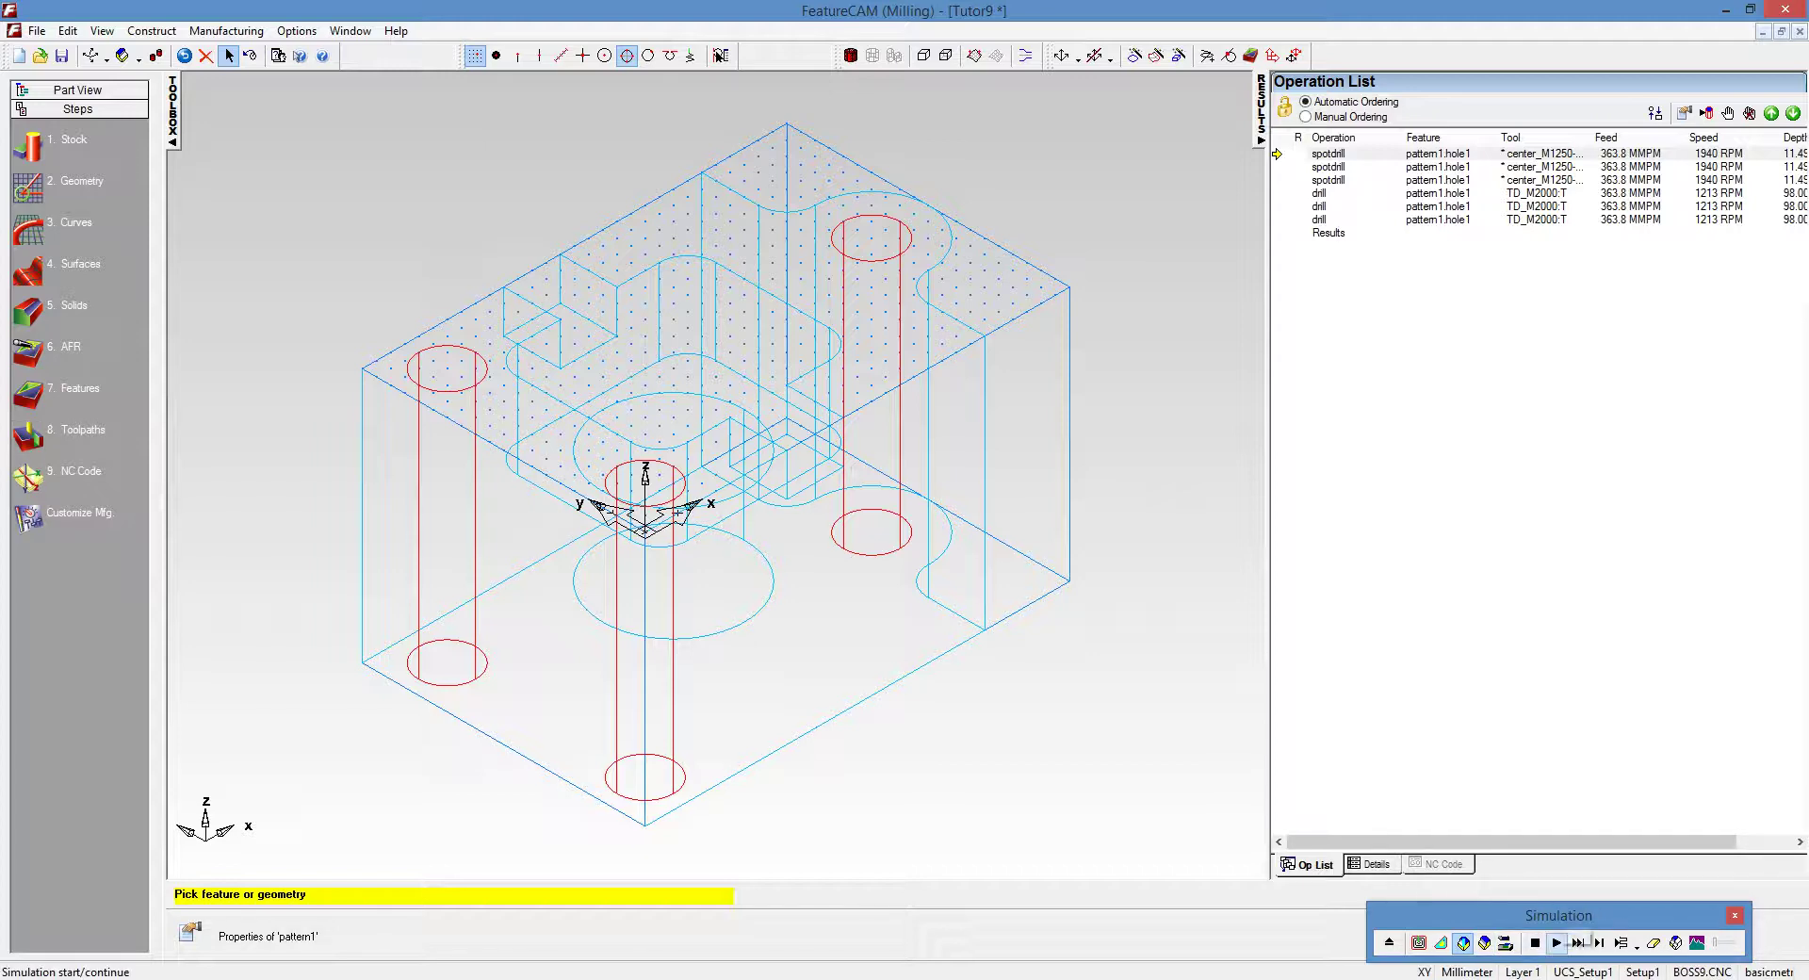
Re-run the drilling simulation, erase it back to the part wireframe, and start another new feature.
{"action": "left_click", "coordinate": [1556, 942]}
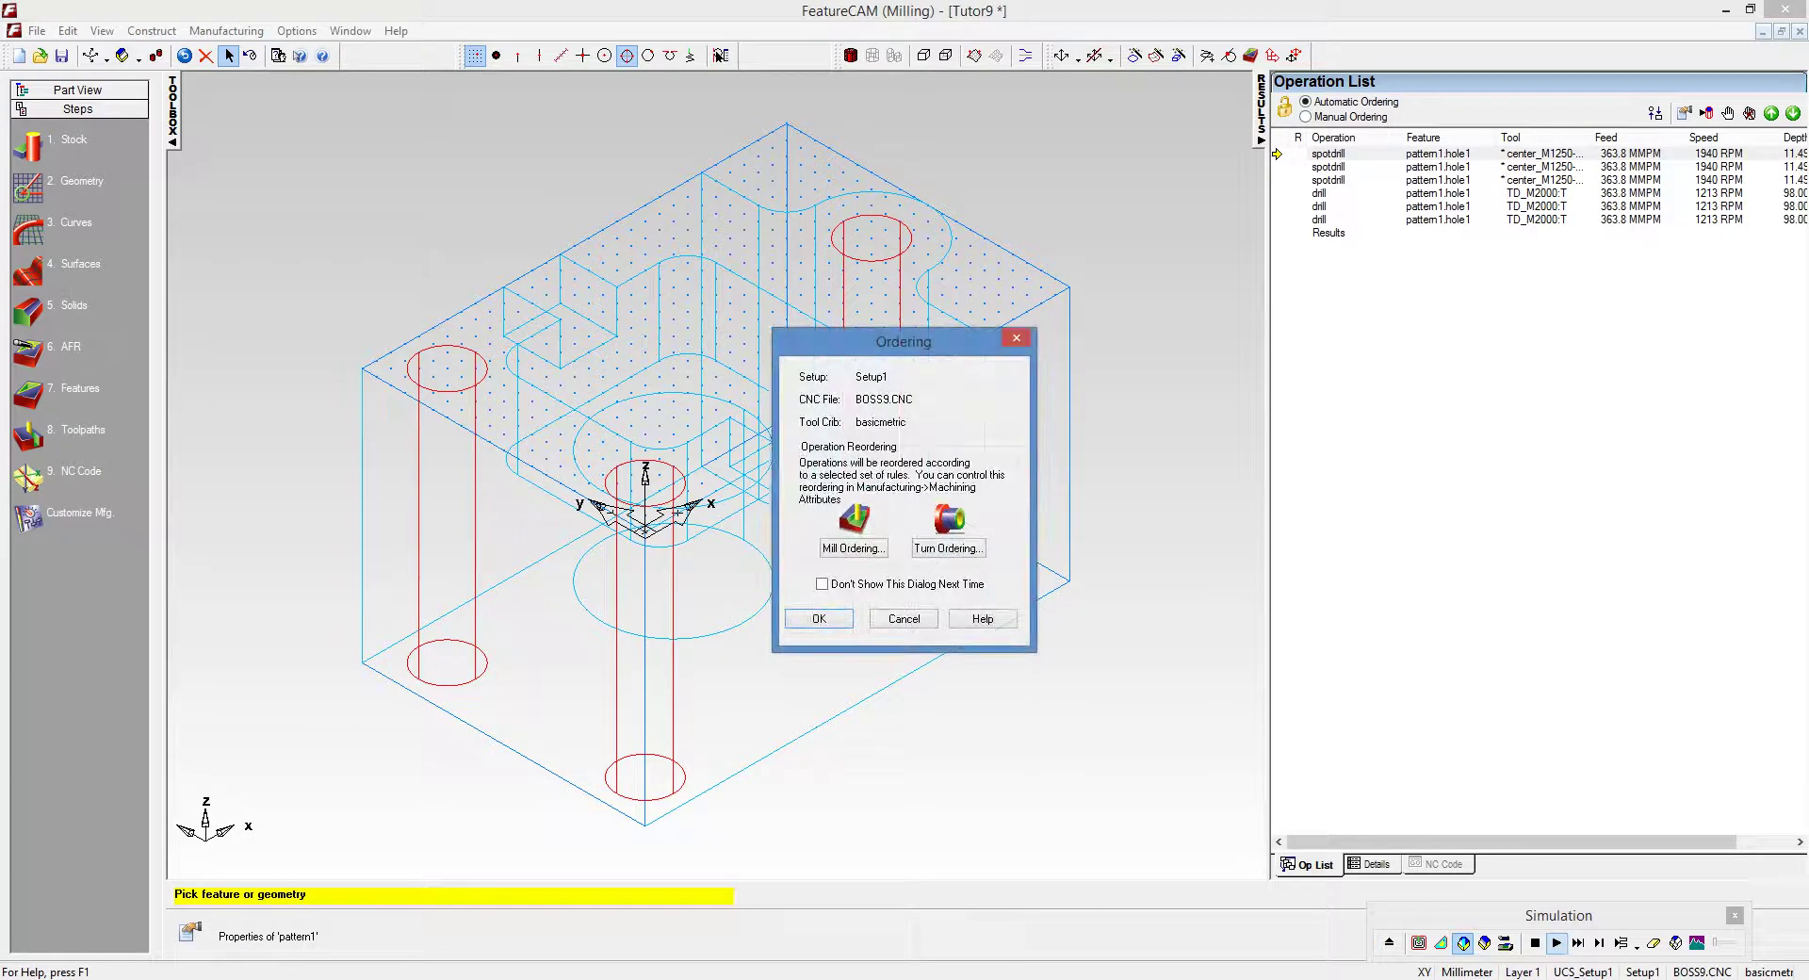
{"action": "left_click", "coordinate": [819, 619]}
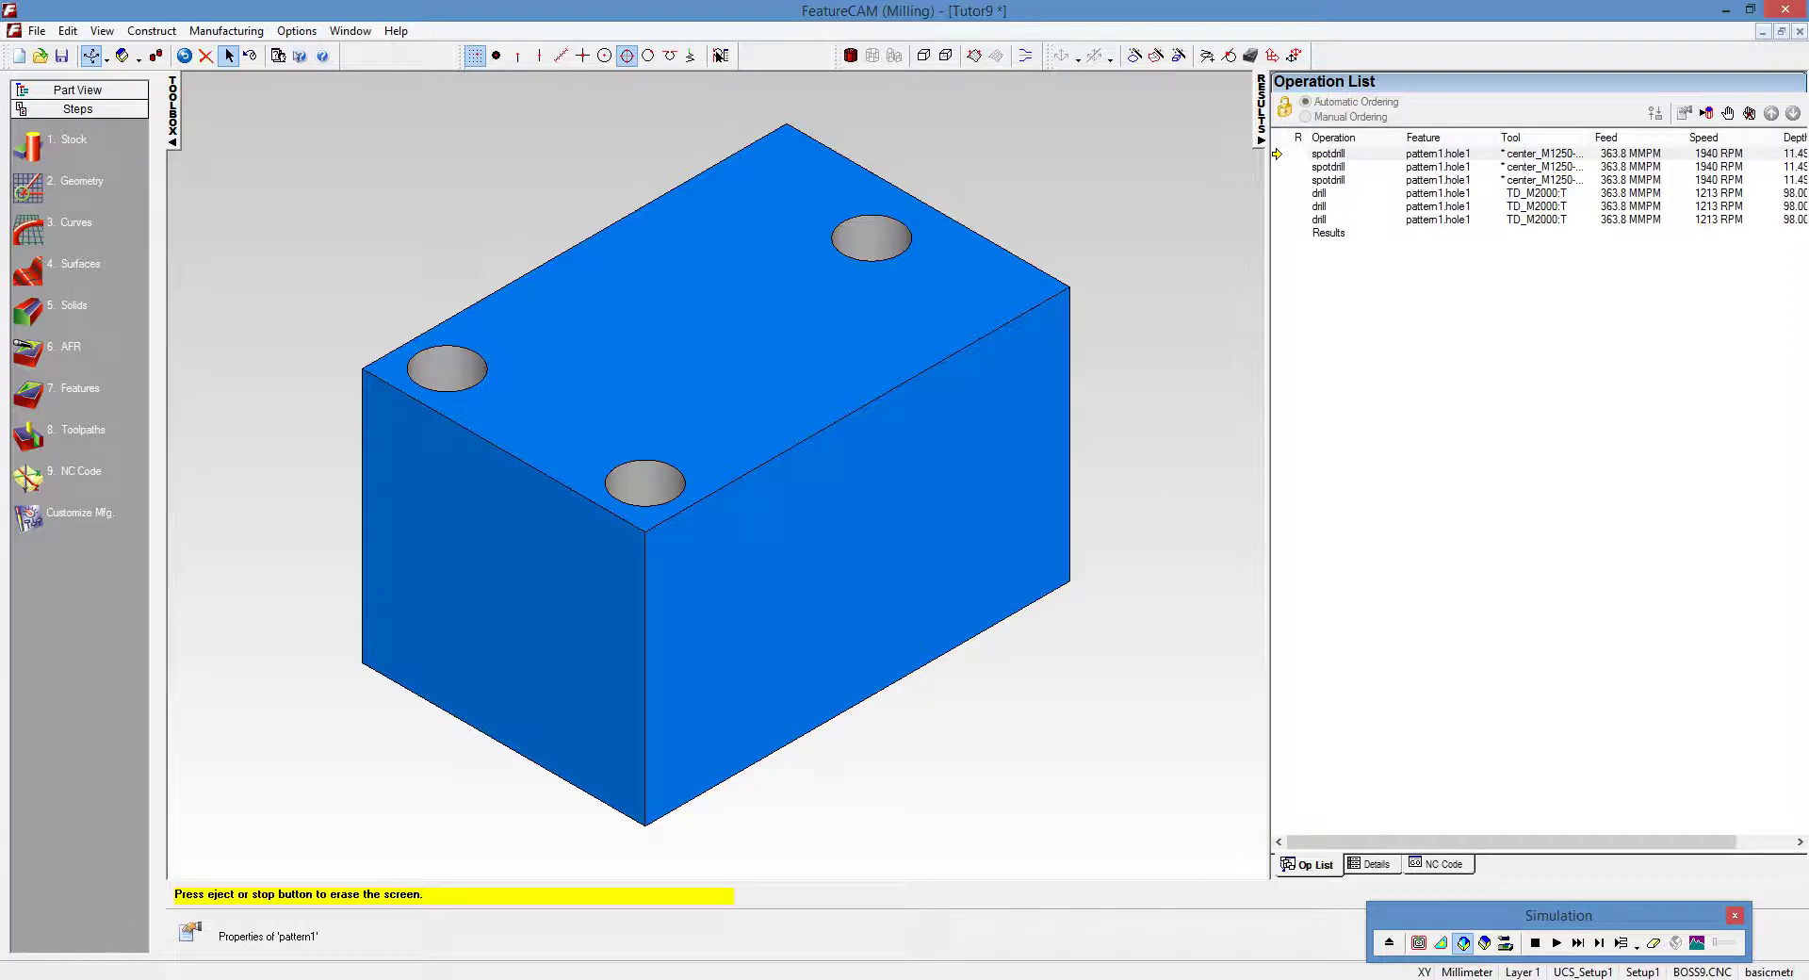
{"action": "left_click", "coordinate": [1389, 943]}
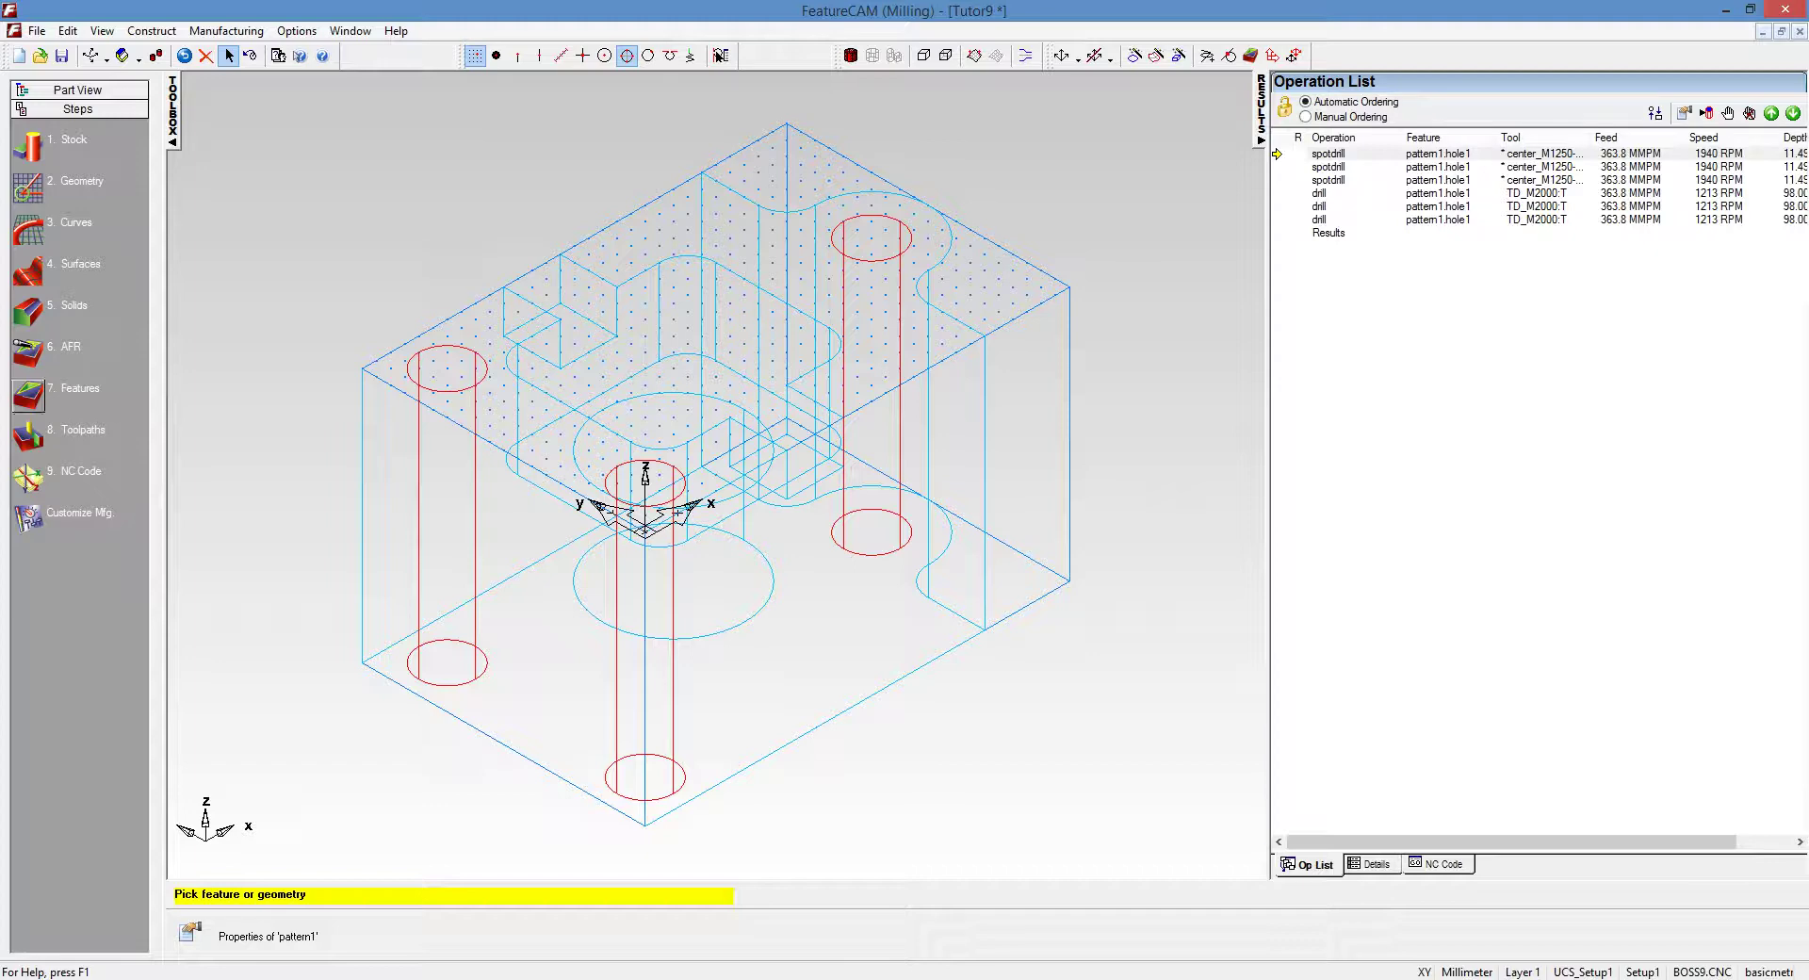
{"action": "left_click", "coordinate": [28, 394]}
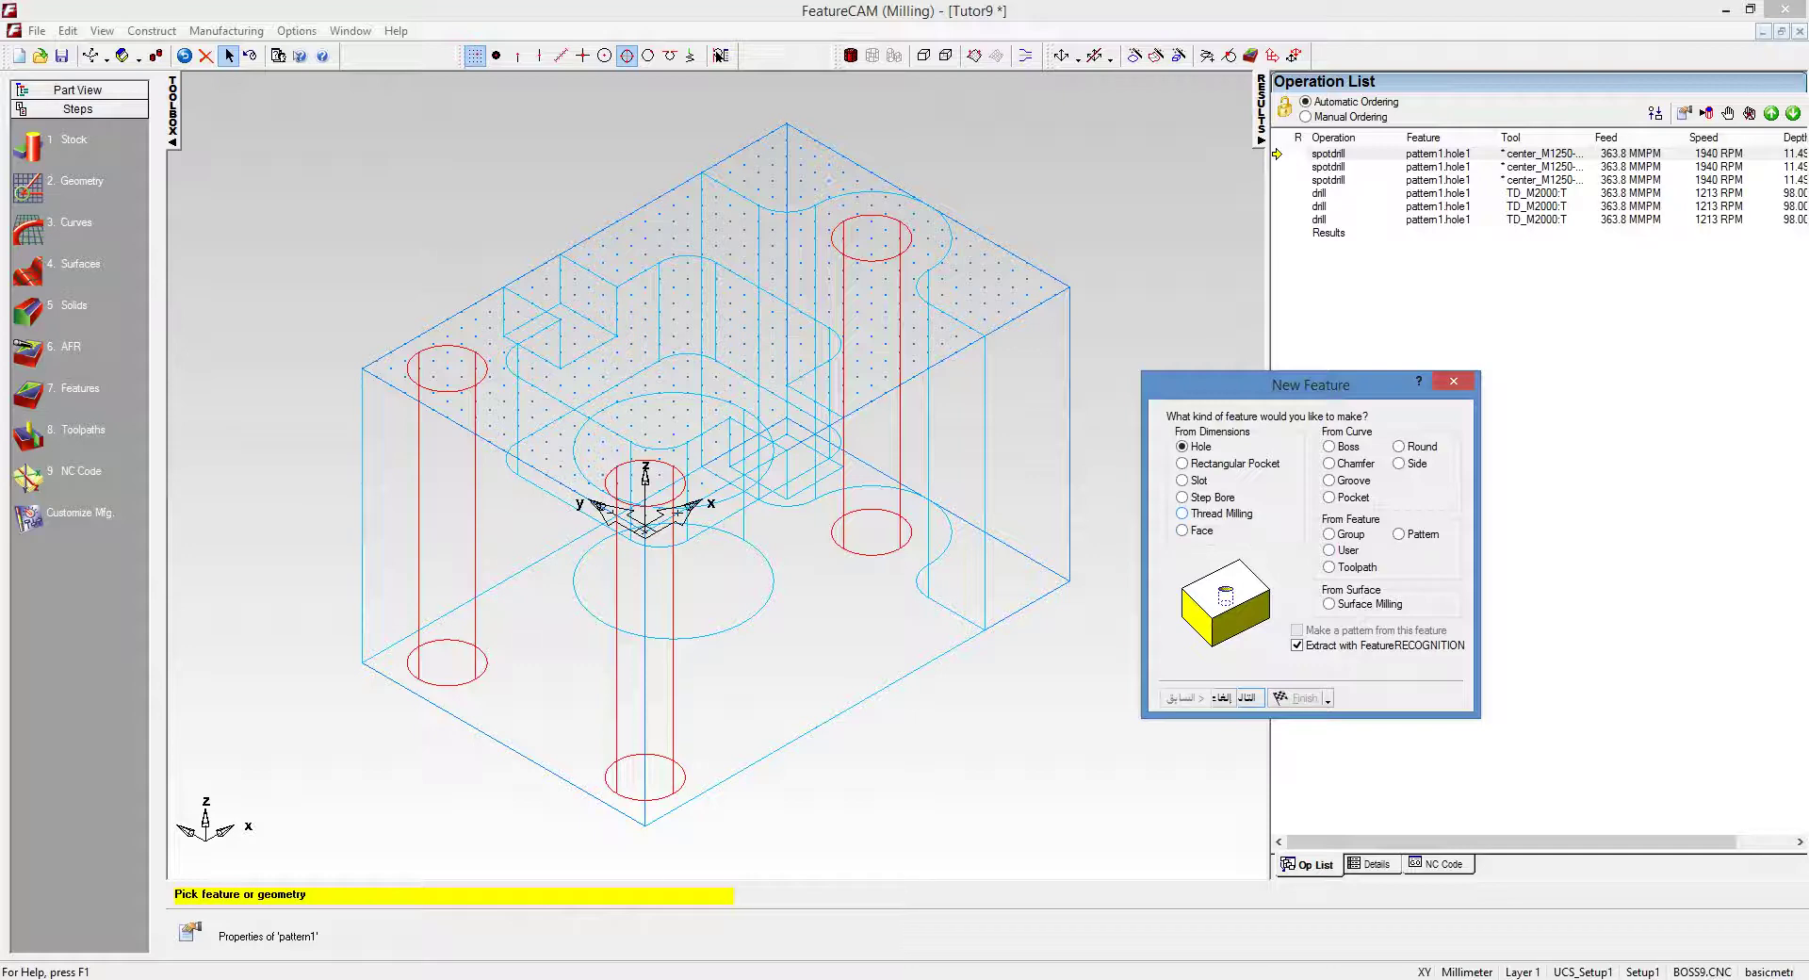
Auto-recognize pocket1 and pocket2, adding rough and finish passes with endmillM1600reg and endmillM2500reg.
{"action": "left_click", "coordinate": [1329, 497]}
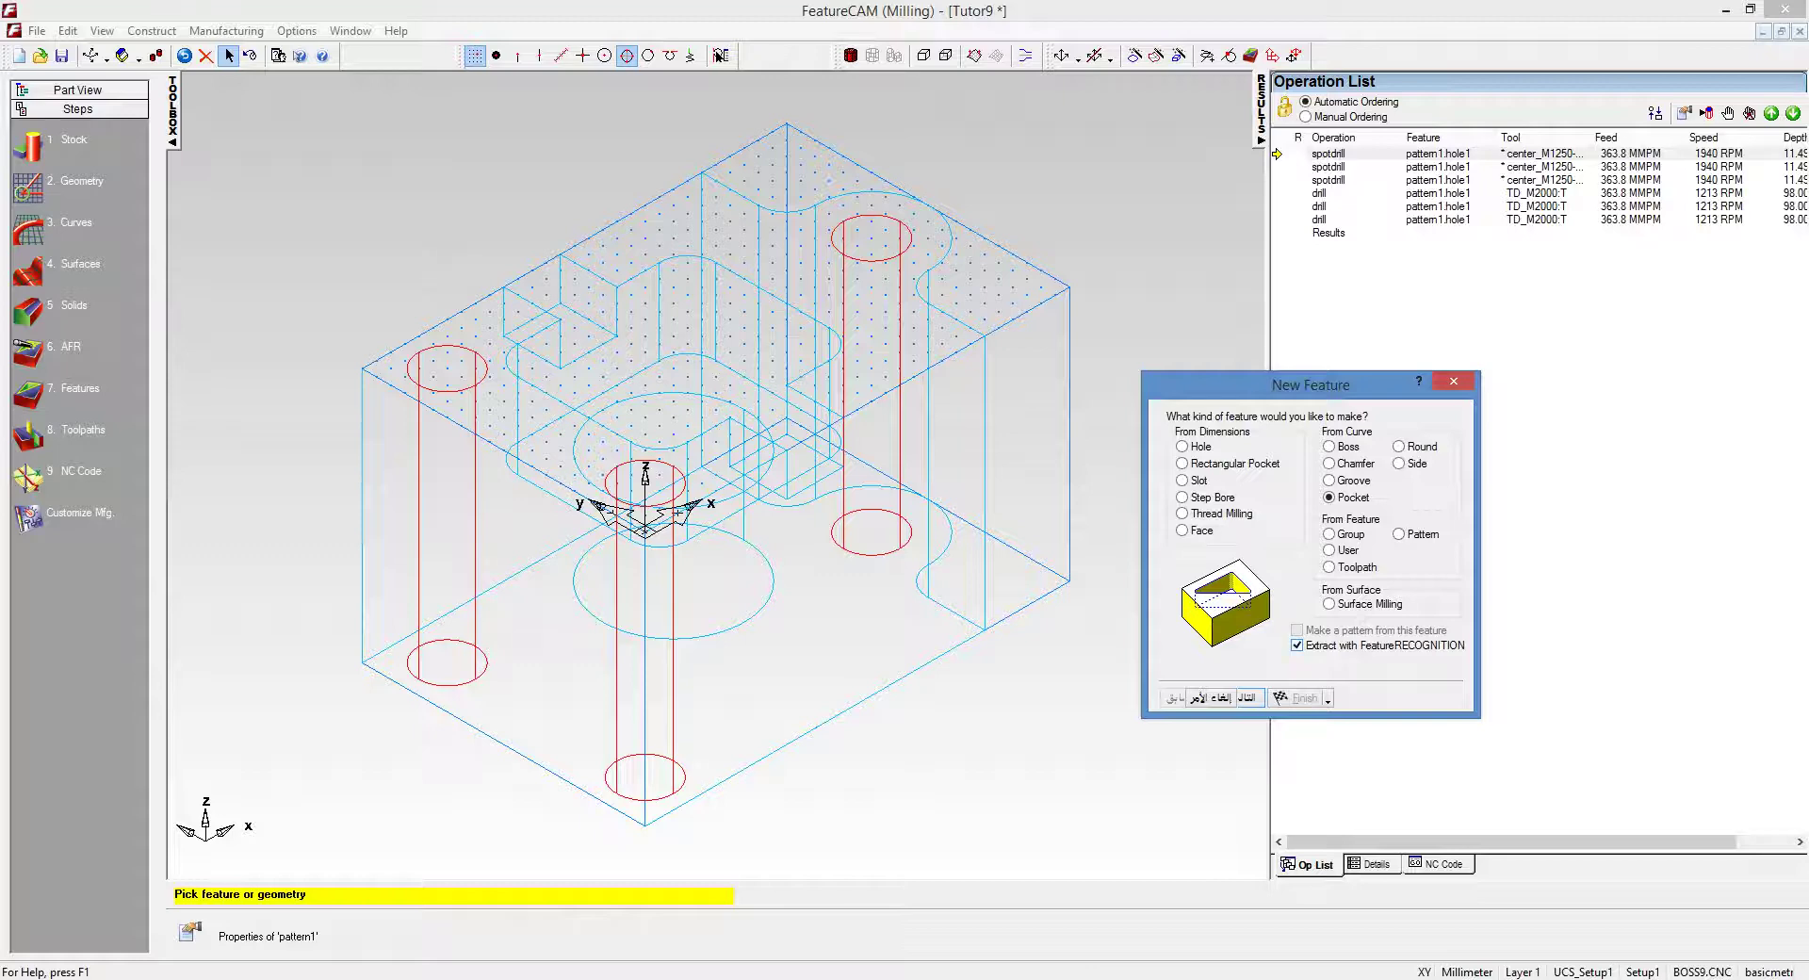
{"action": "left_click", "coordinate": [1247, 697]}
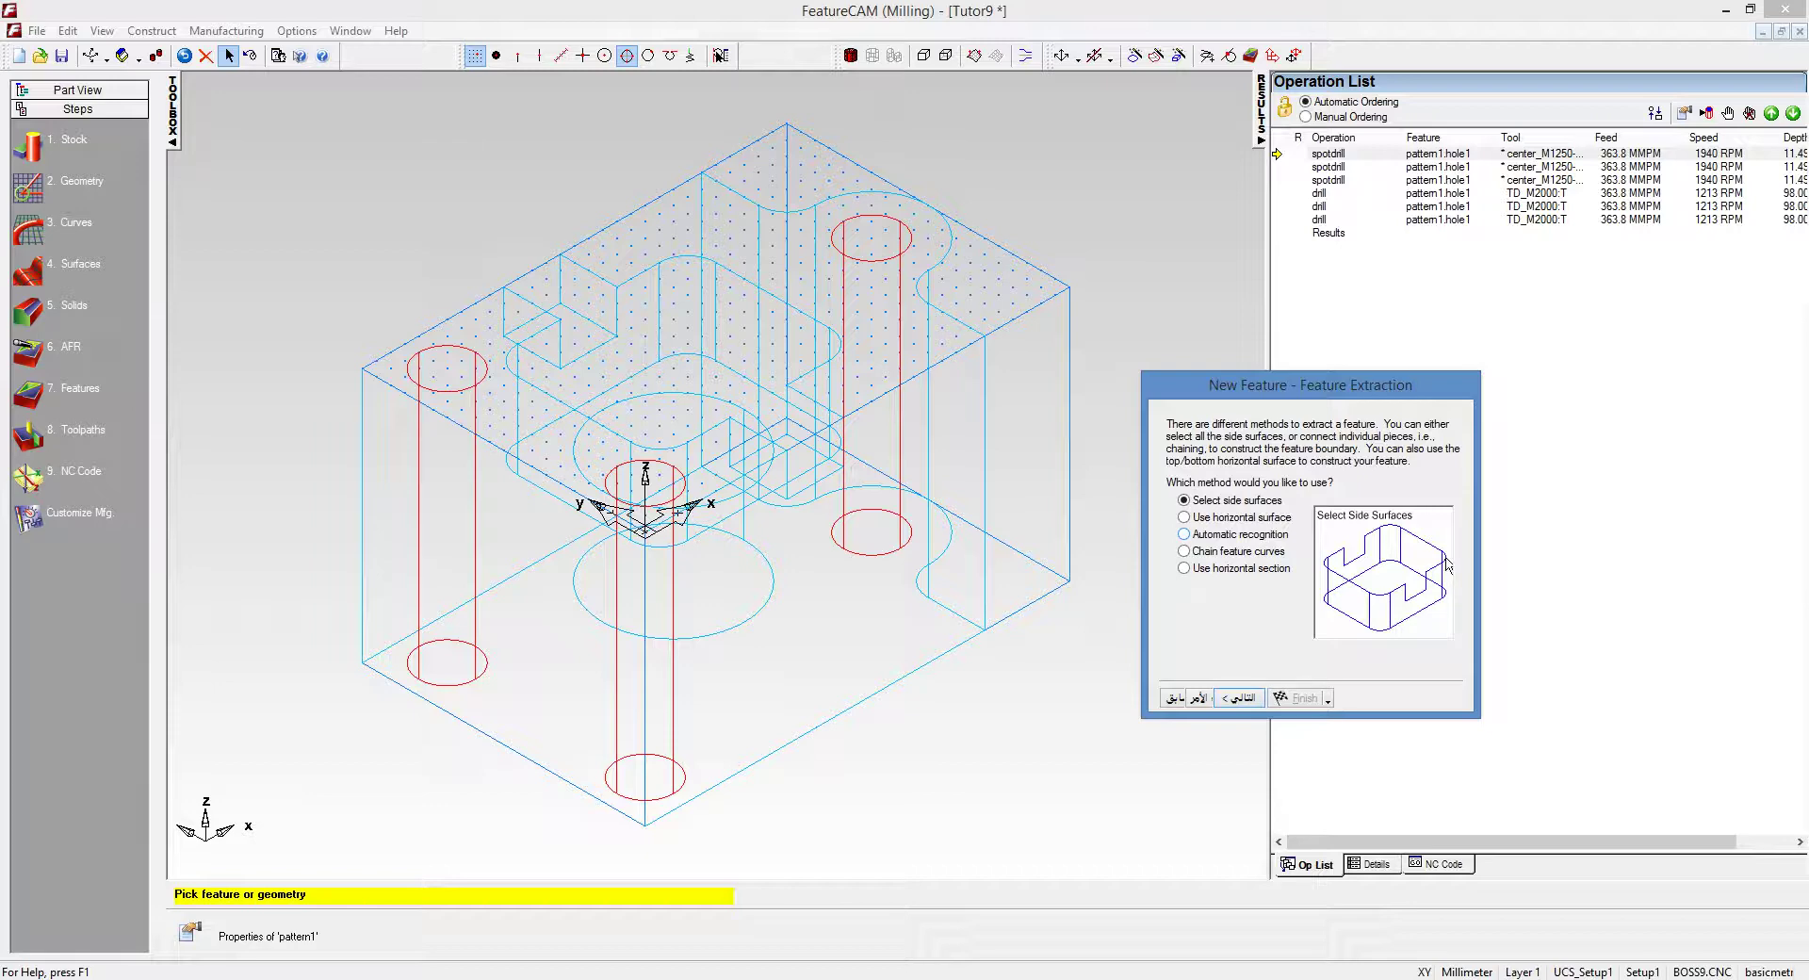
{"action": "key", "text": "Down"}
{"action": "key", "text": "Down"}
{"action": "key", "text": "Return"}
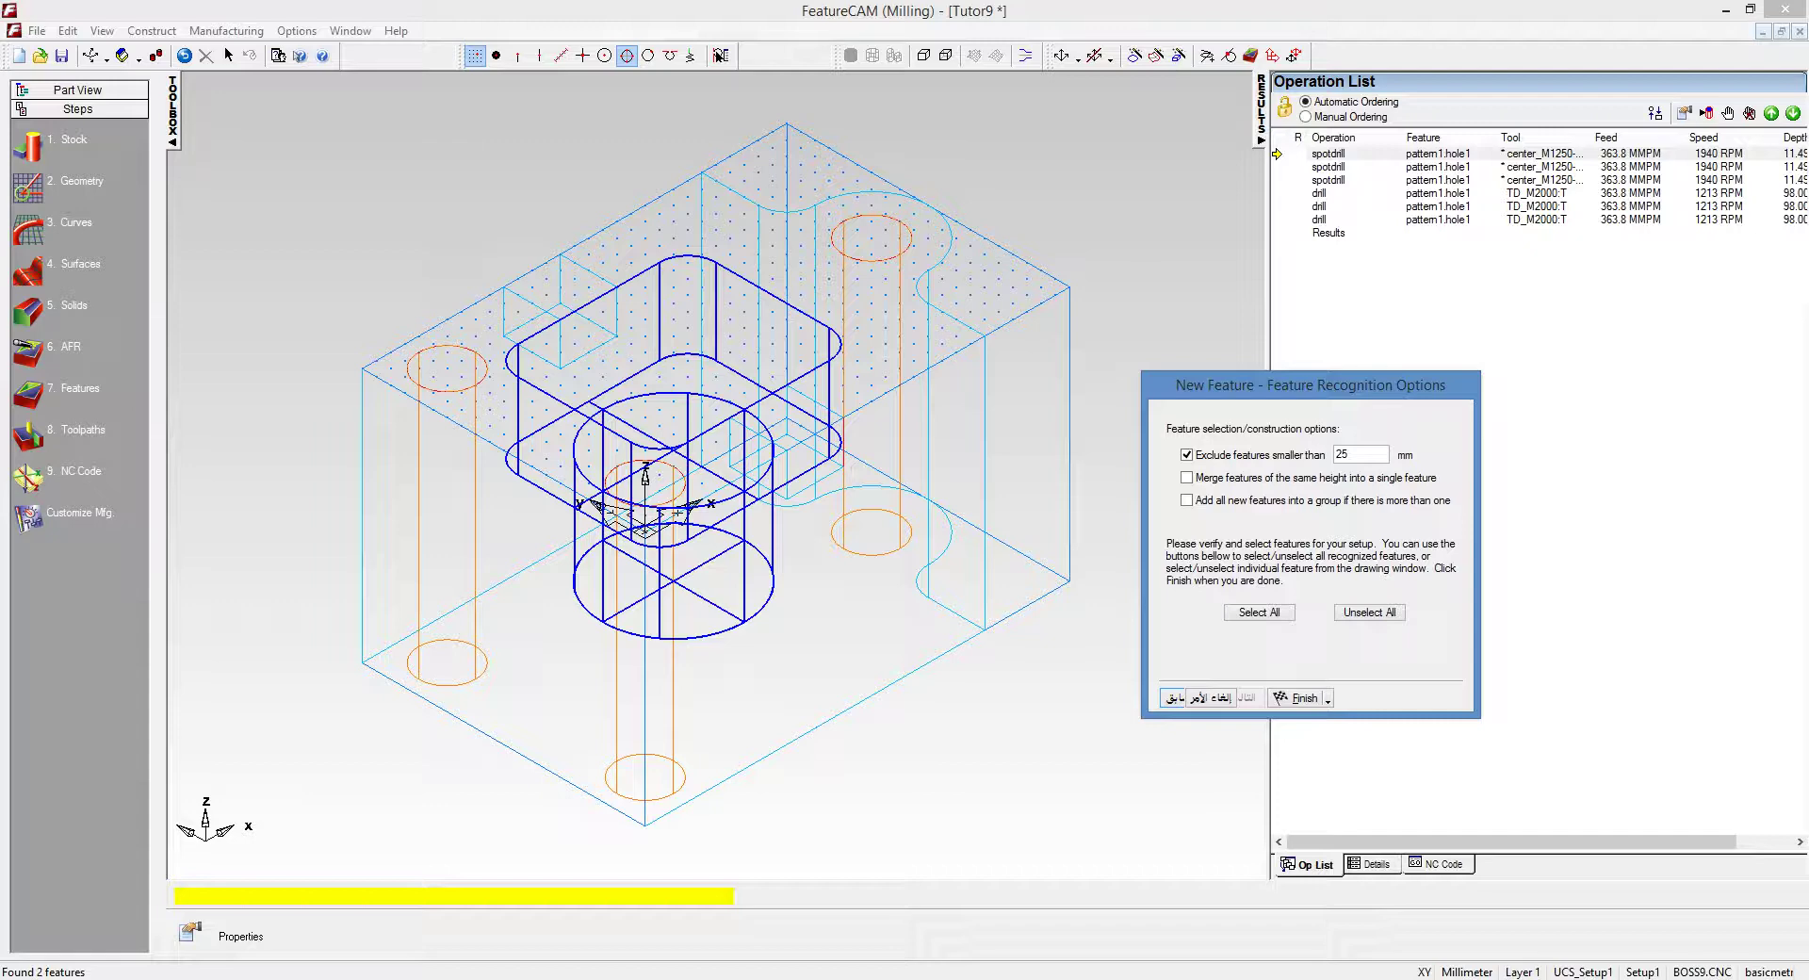
{"action": "left_click", "coordinate": [1260, 613]}
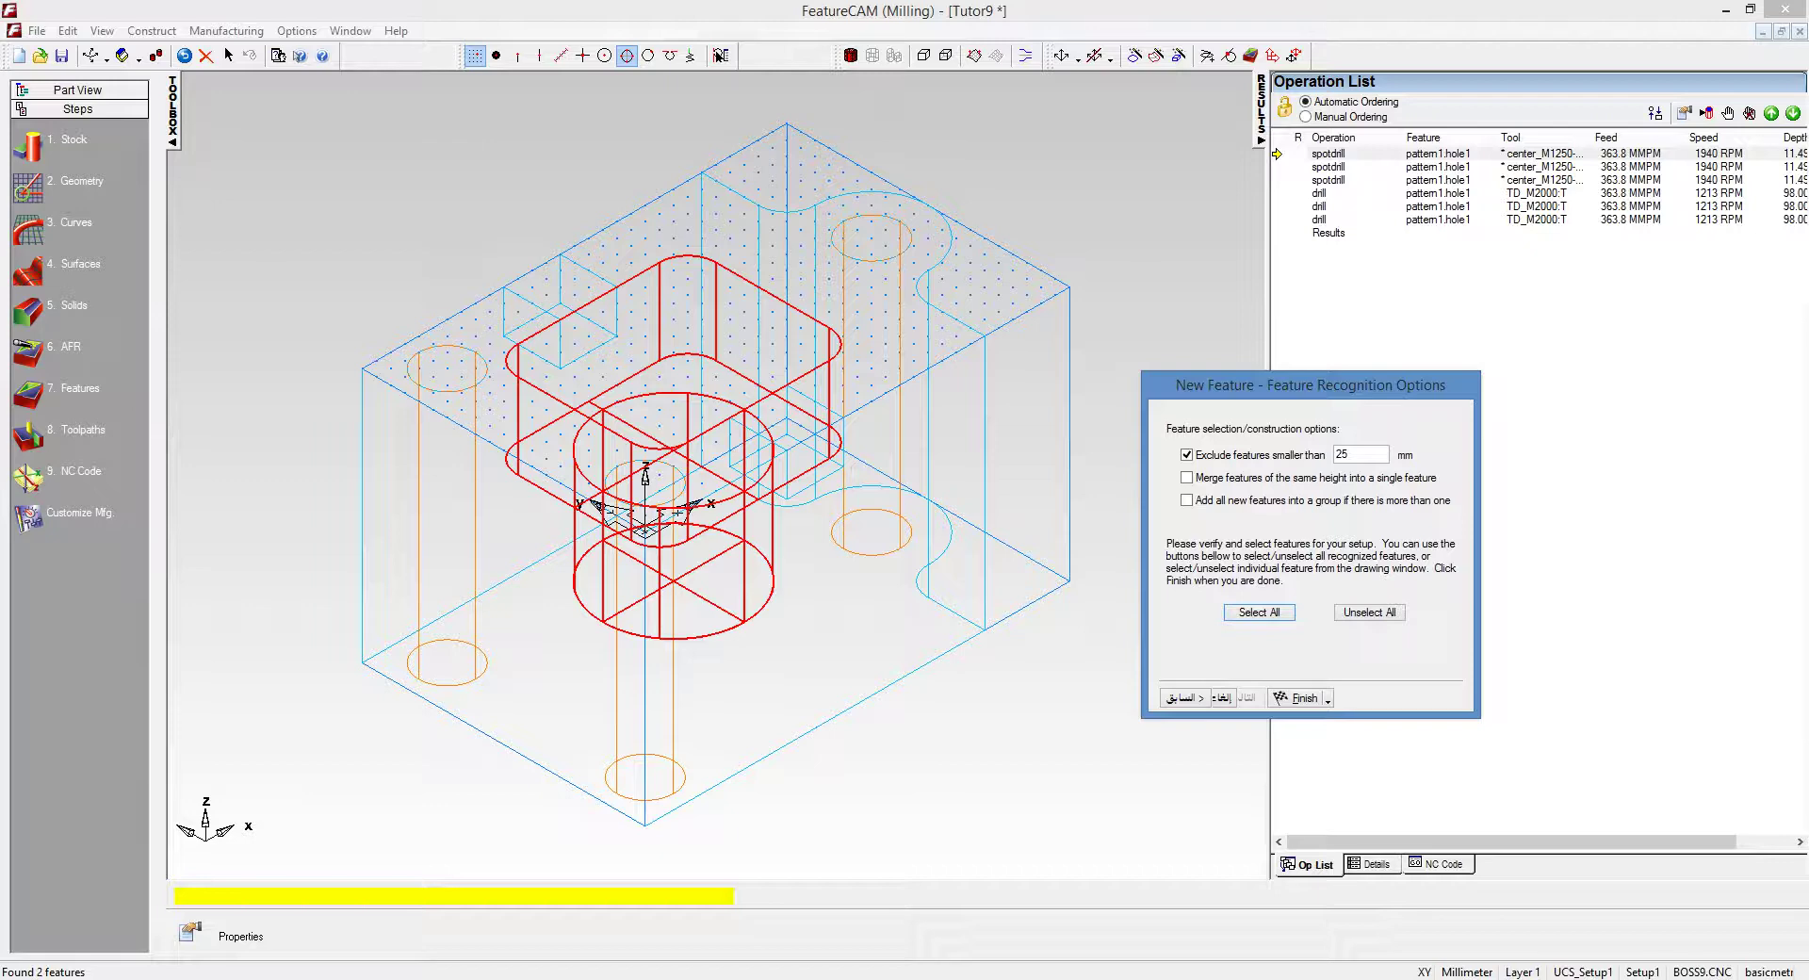
{"action": "left_click", "coordinate": [1302, 699]}
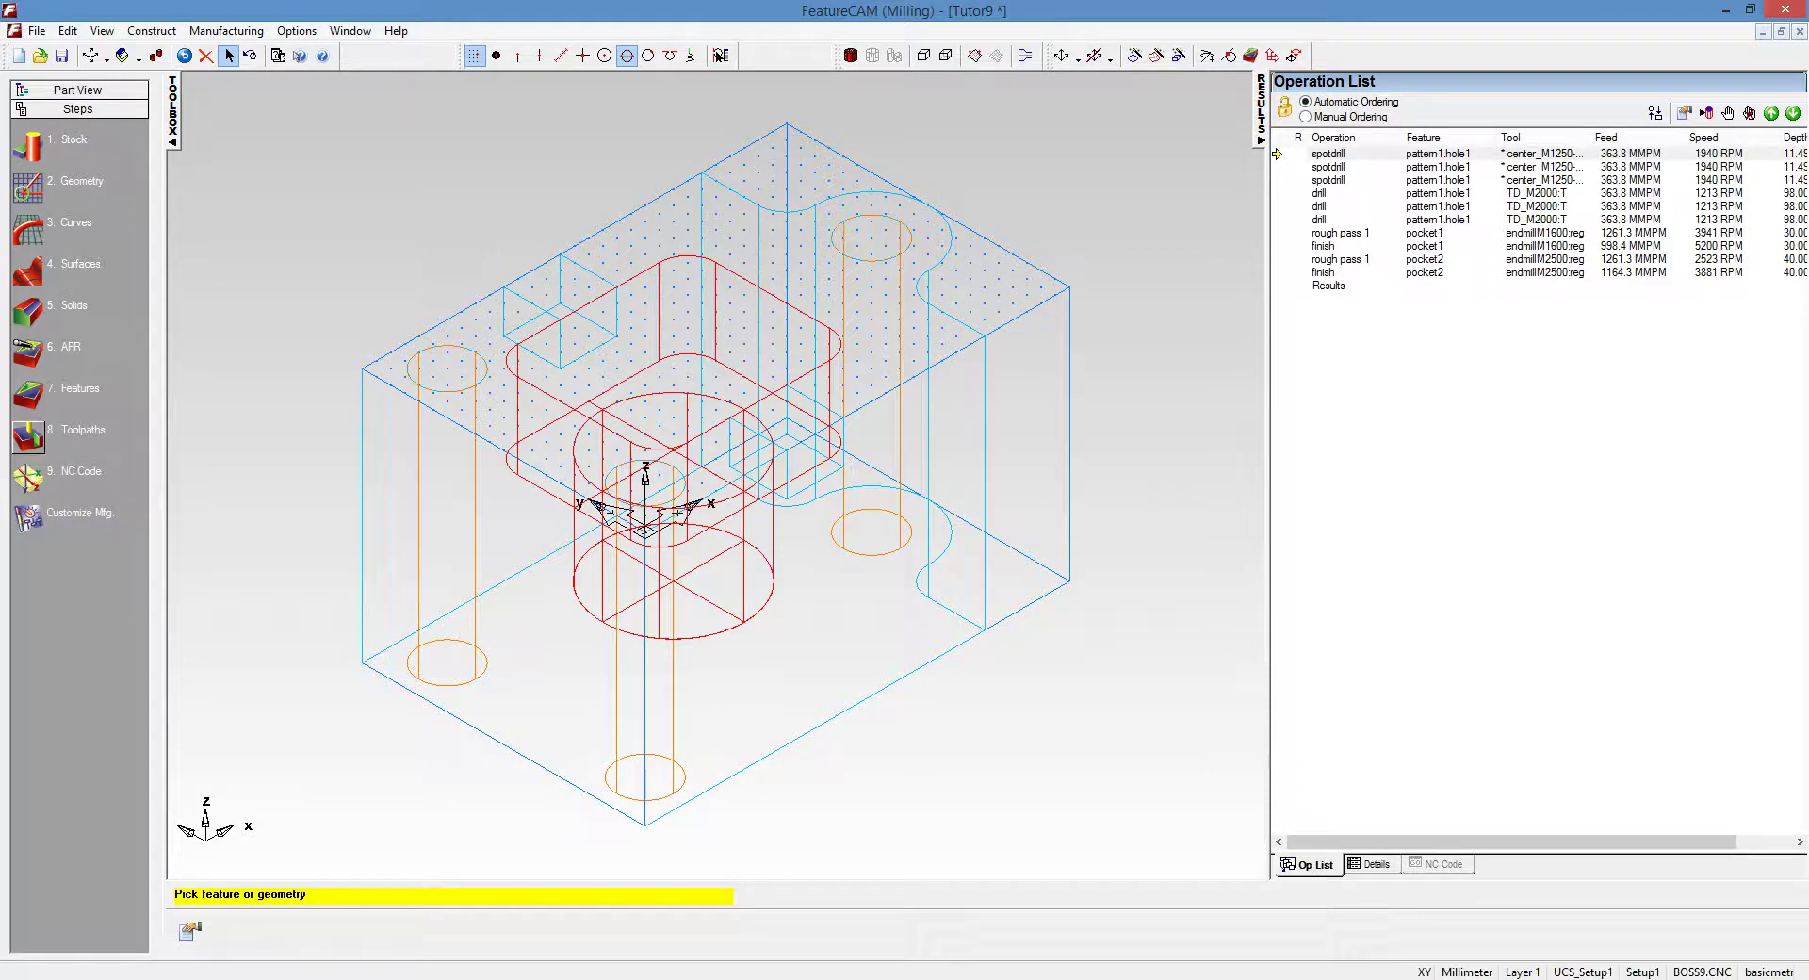
Simulate all operations to machine the stepped pocket beside the three drilled holes.
{"action": "left_click", "coordinate": [29, 436]}
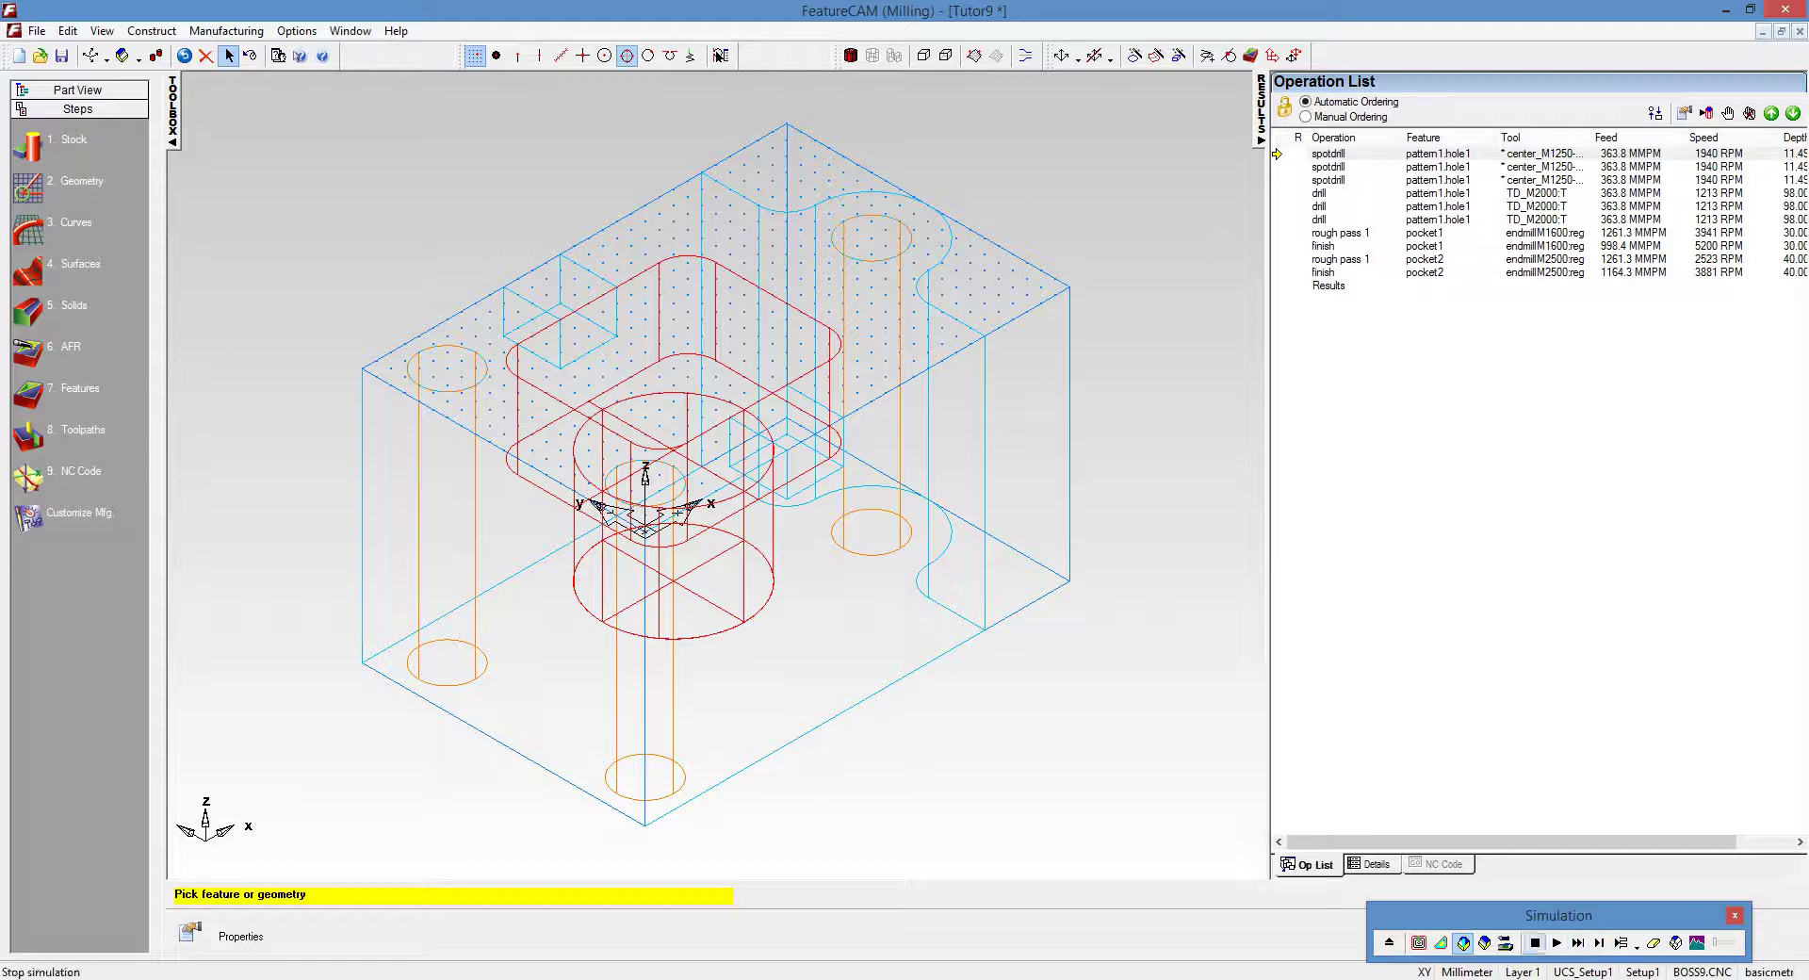
{"action": "left_click", "coordinate": [1557, 942]}
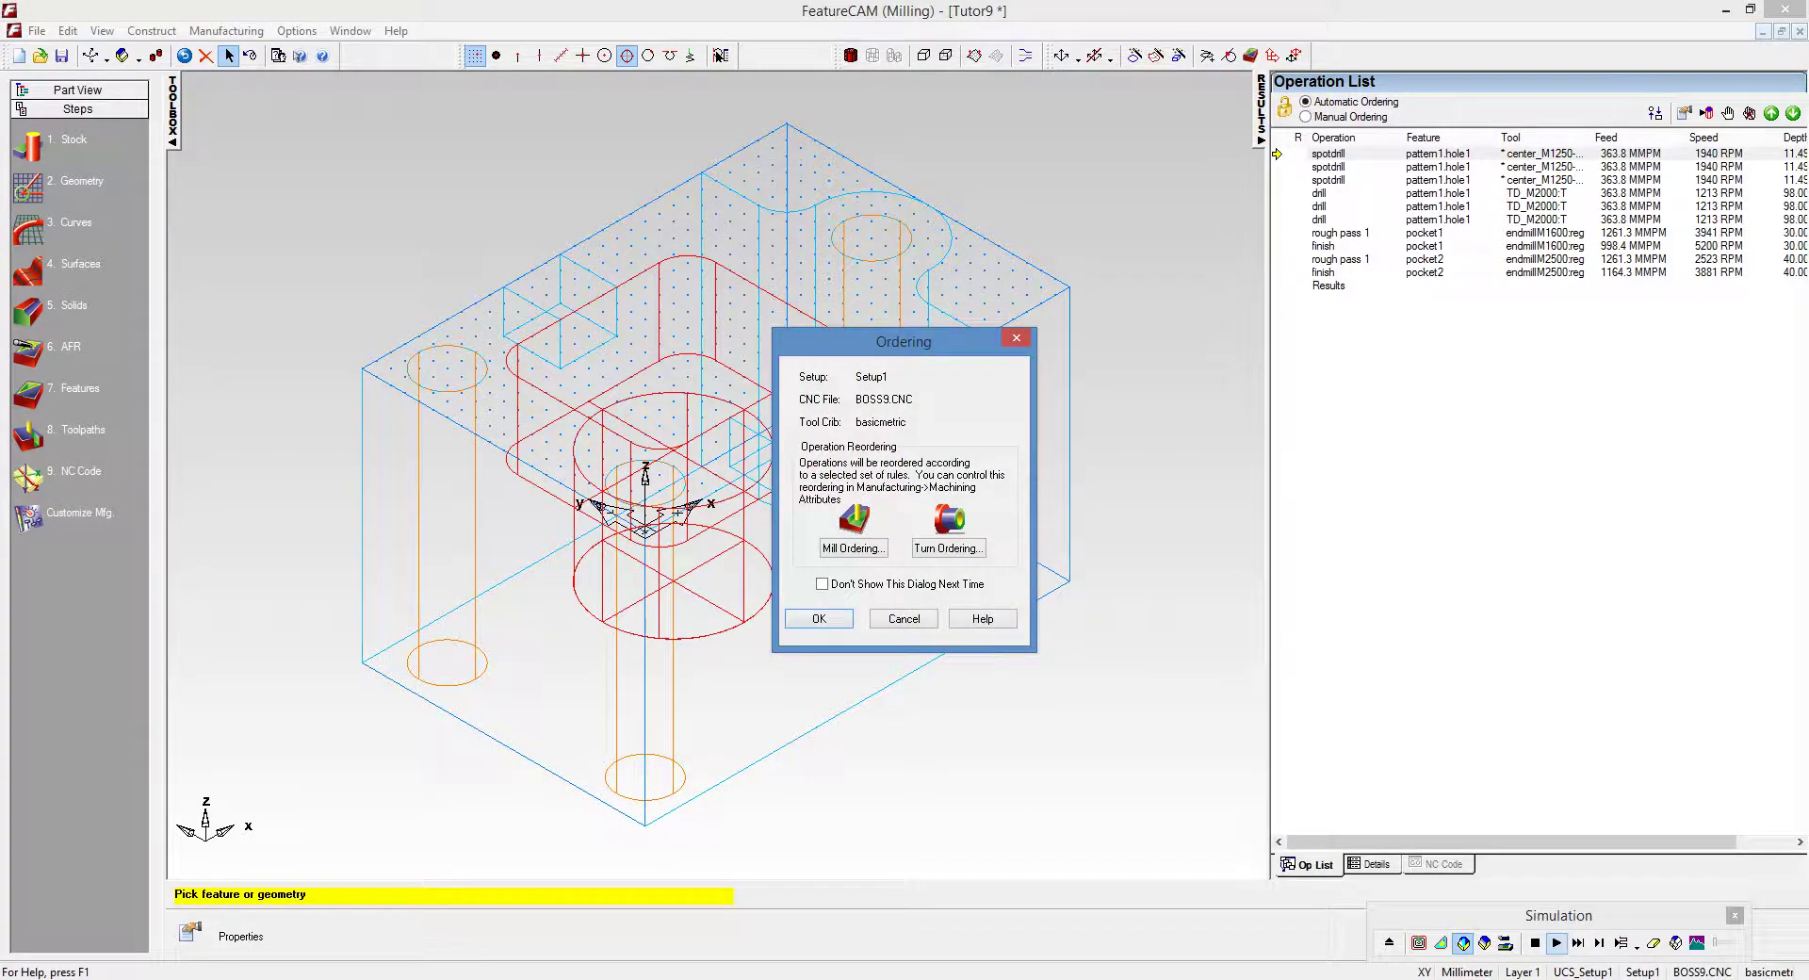
{"action": "key", "text": "Return"}
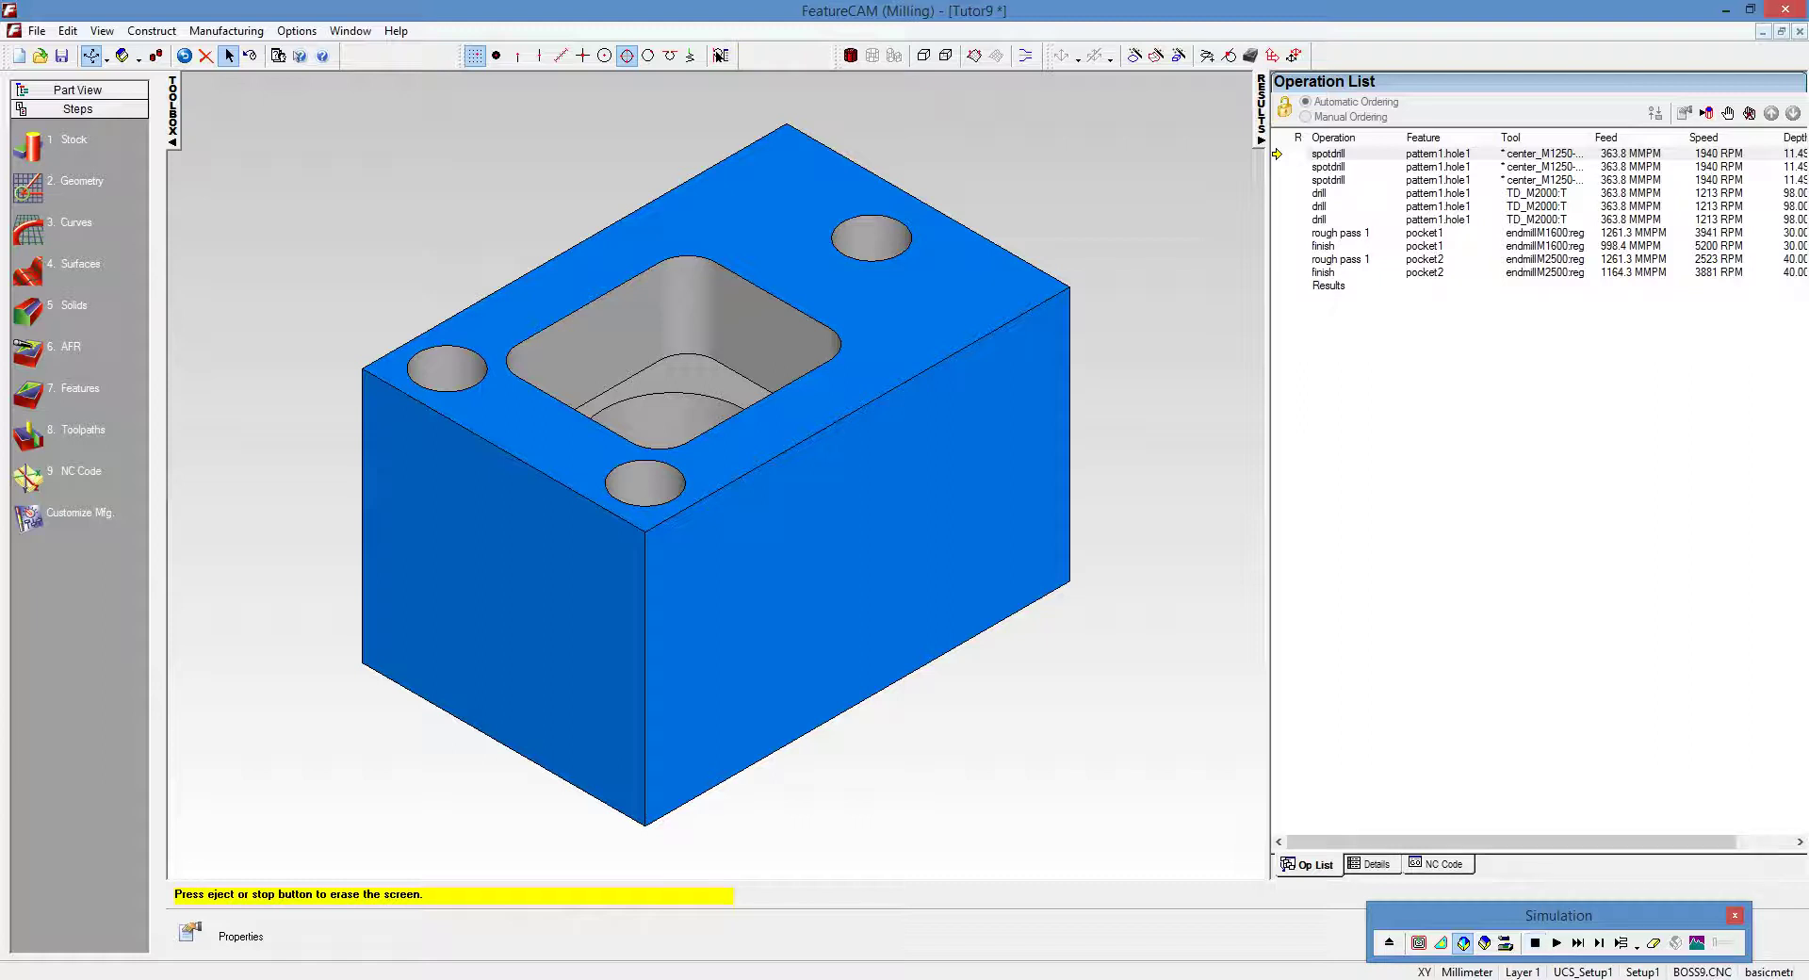
{"action": "key", "text": "F10"}
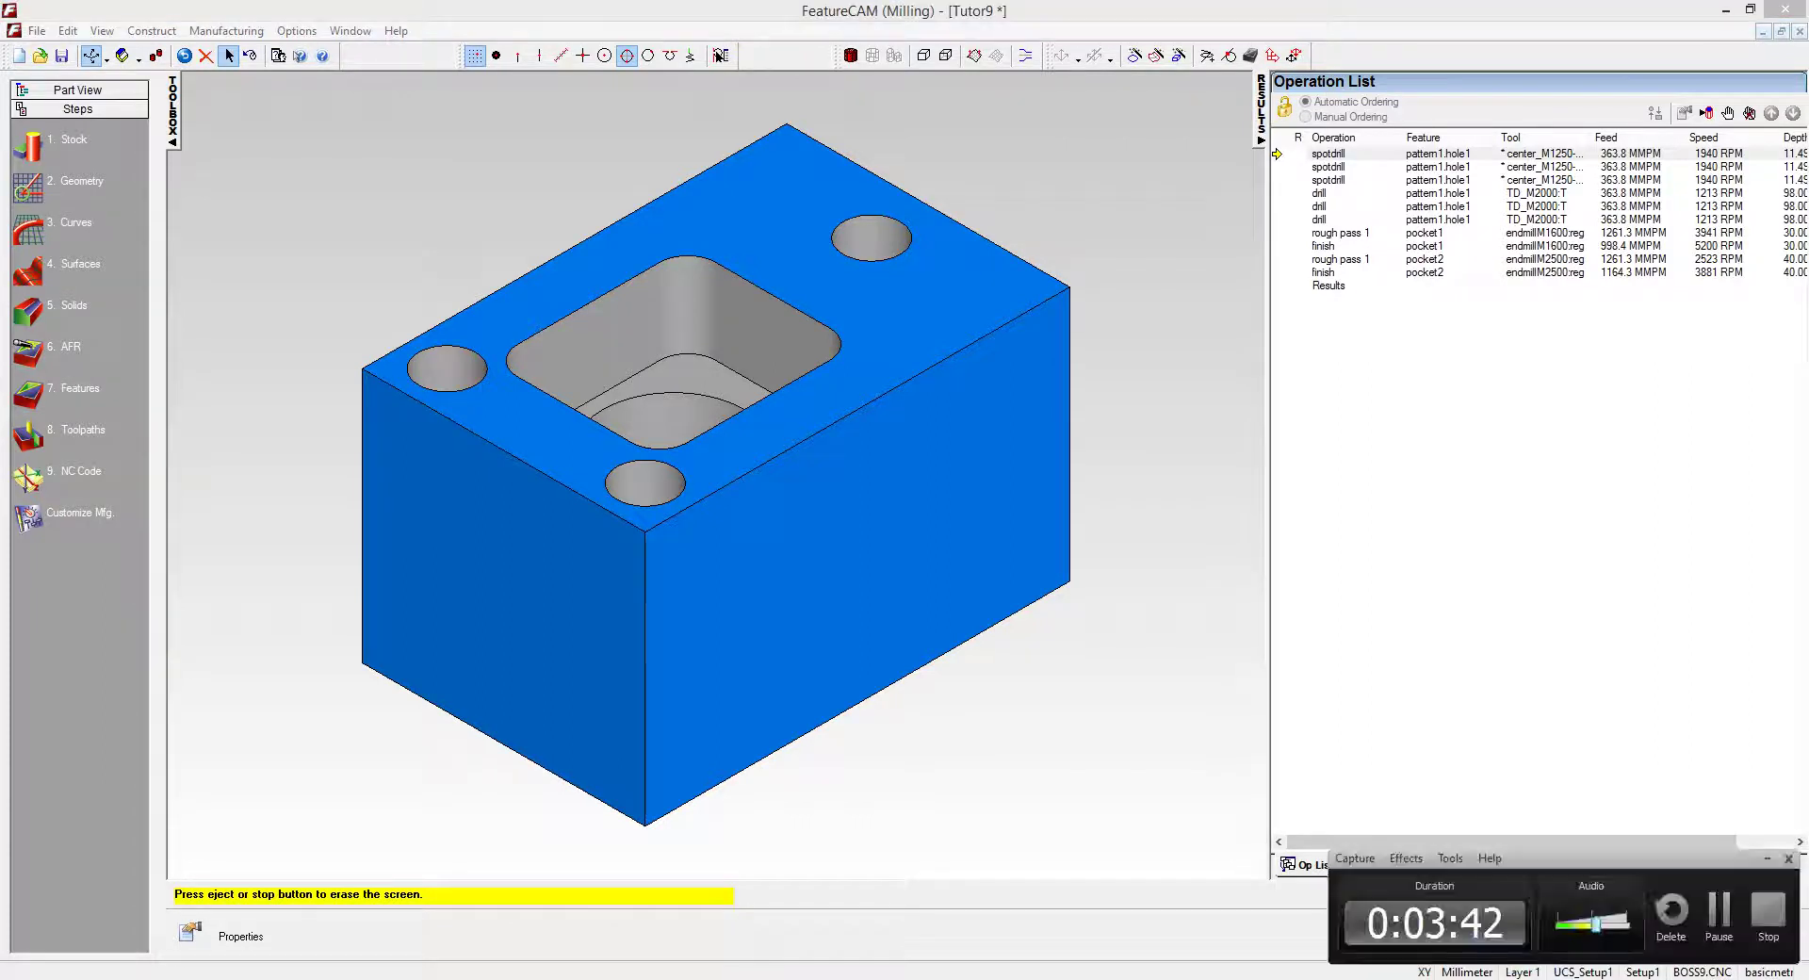